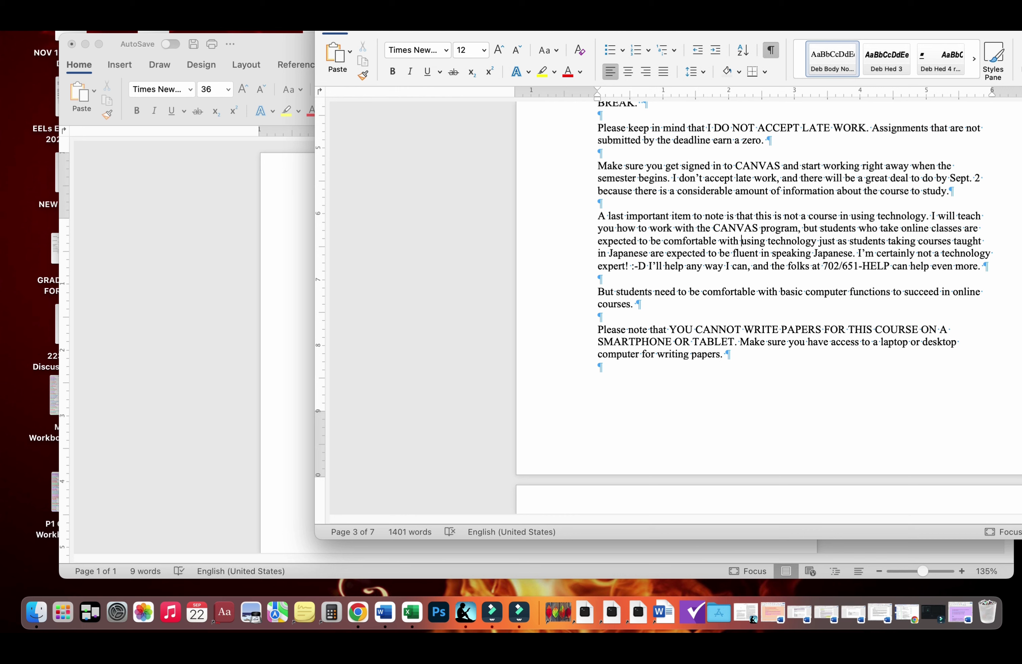
Select the passage from "A last important item to note" through "succeed in online courses." in the course document
drag(599, 215, 642, 304)
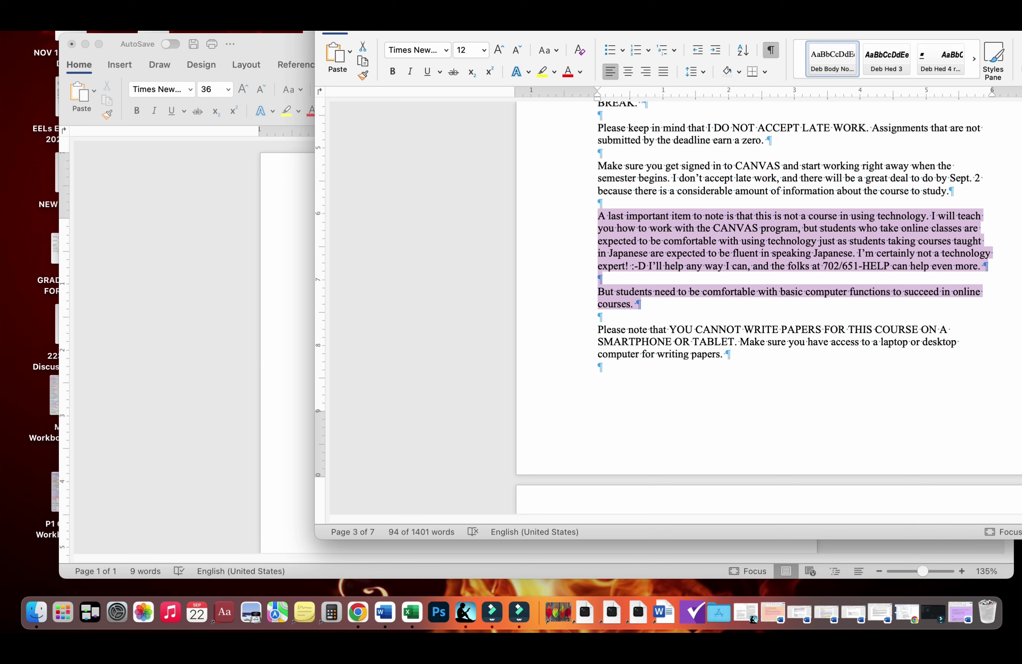
Switch to Document7 and write "I do not check CANVAS email between 8 a.m. Friday and 10 a.m. Monday." below the title
key(super+grave)
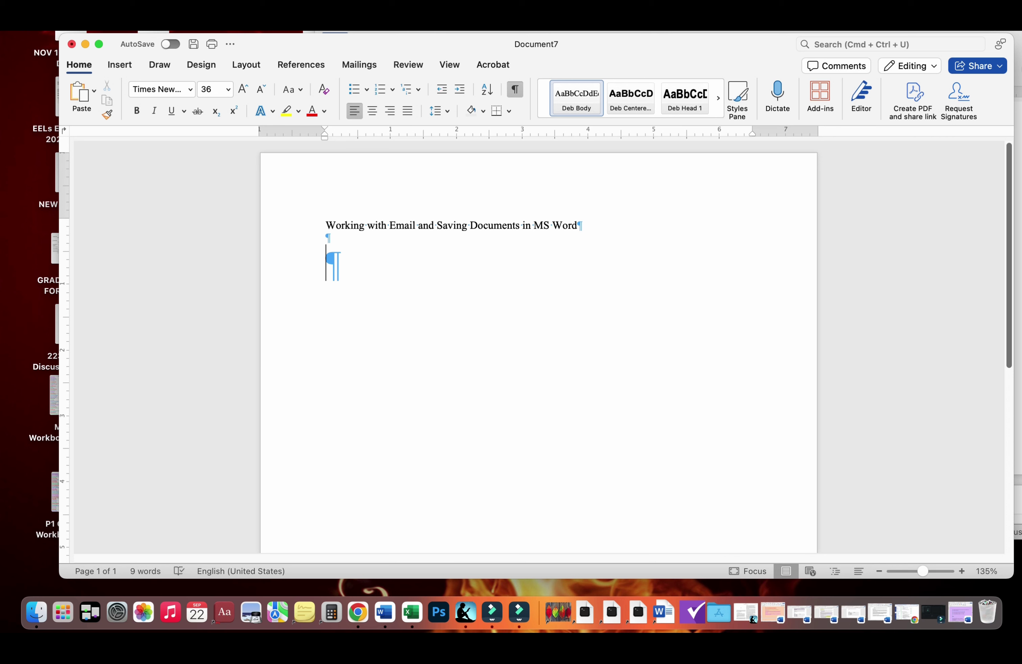
text(I d)
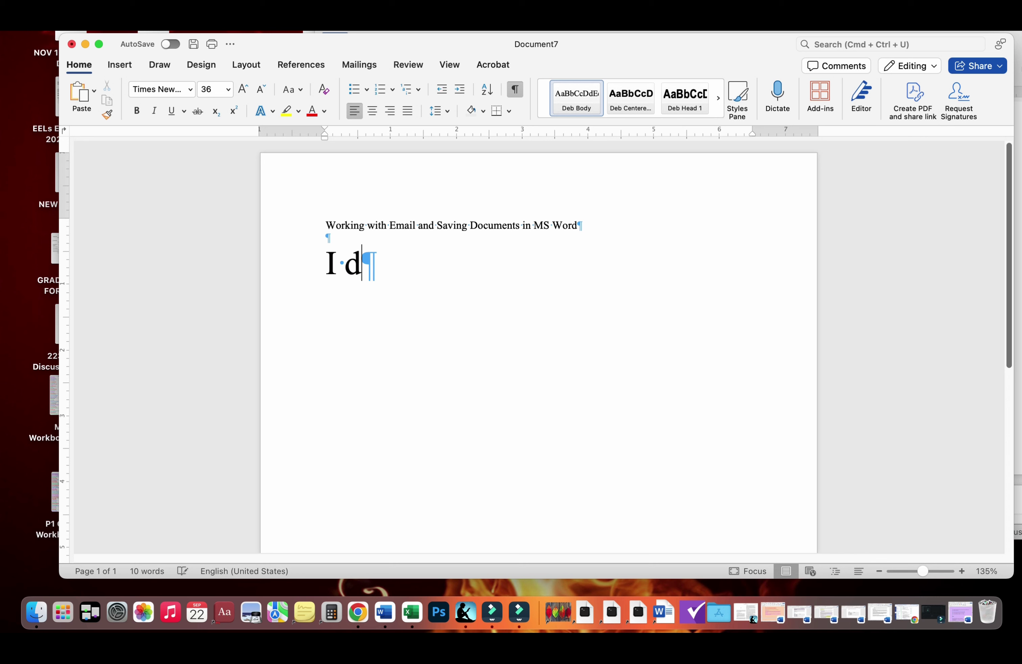
text(o not chec)
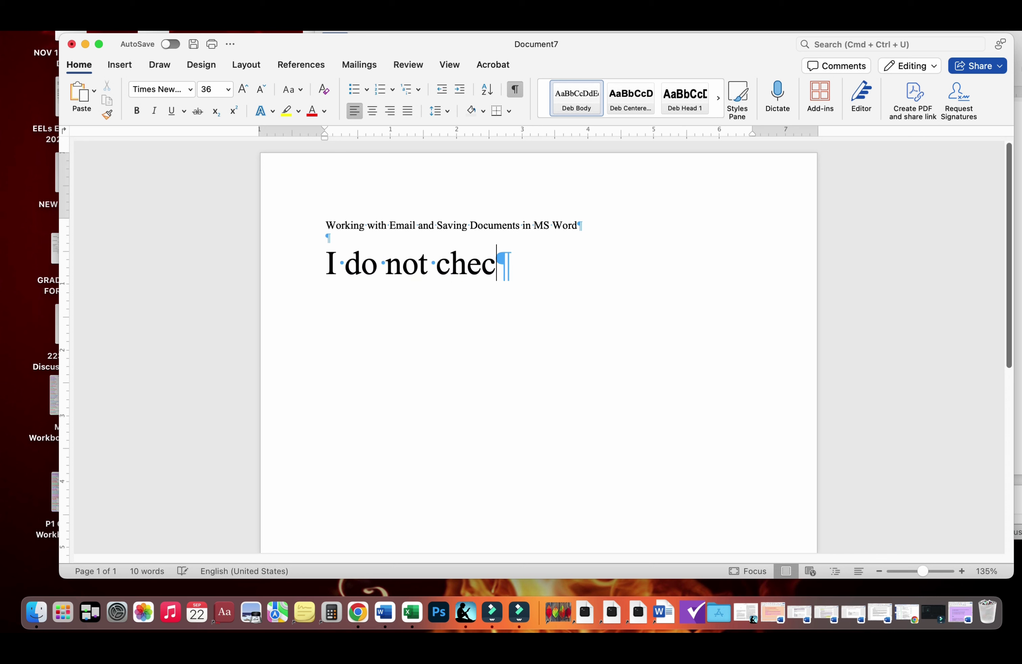
text(k CAN)
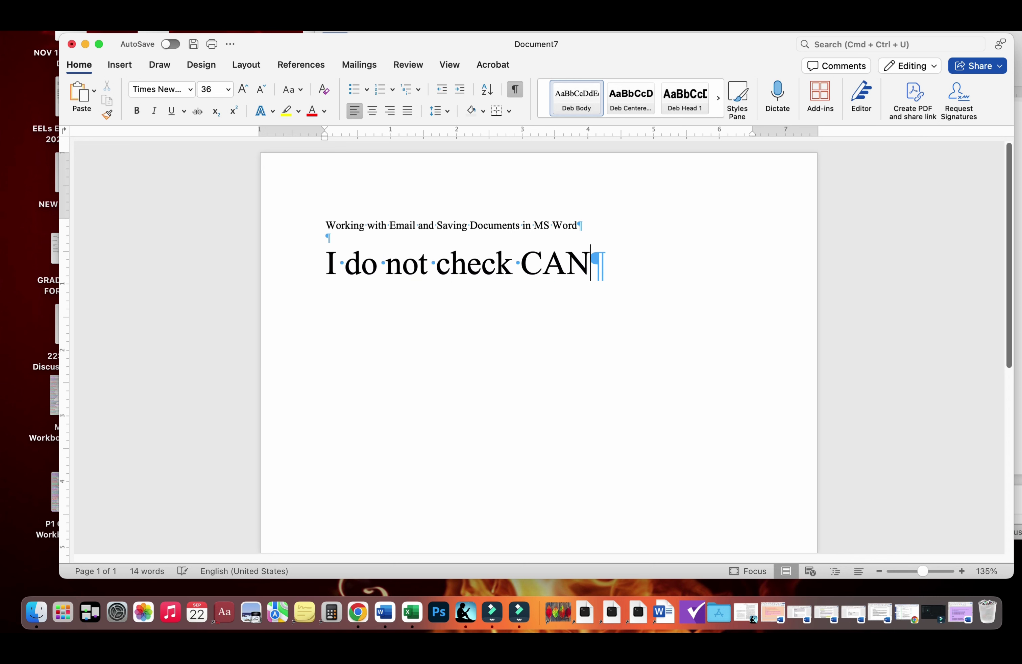
text(VAS ema)
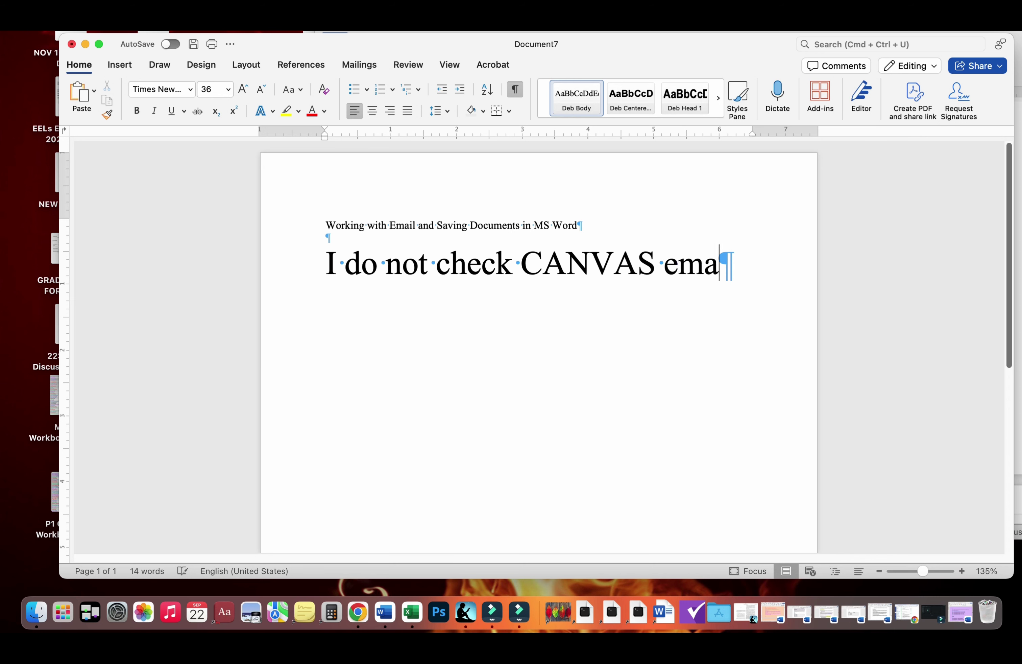
text(il betwee)
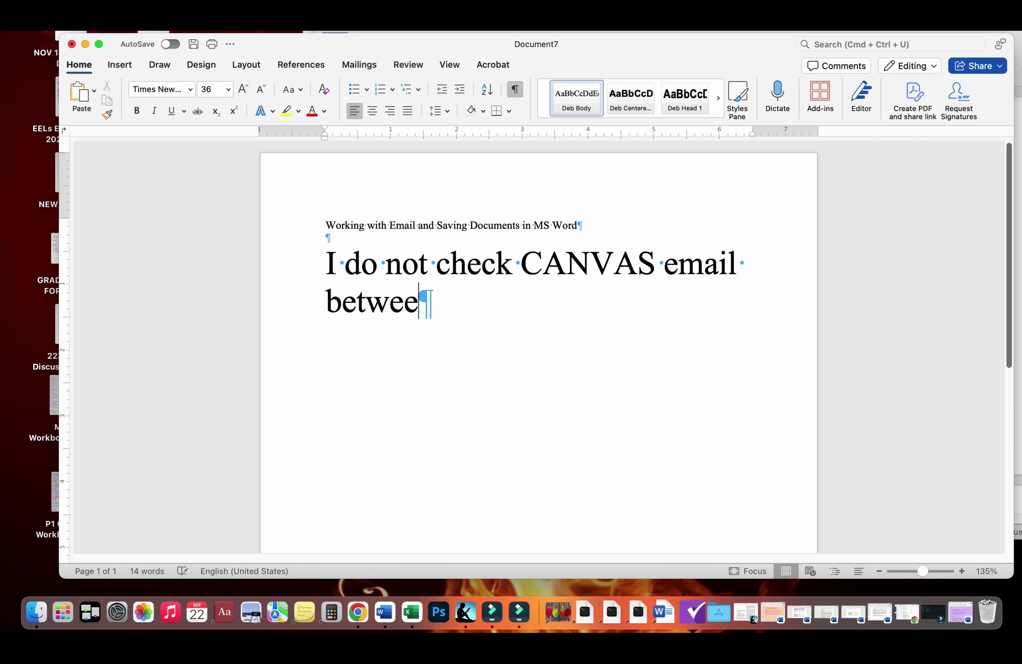
text(n )
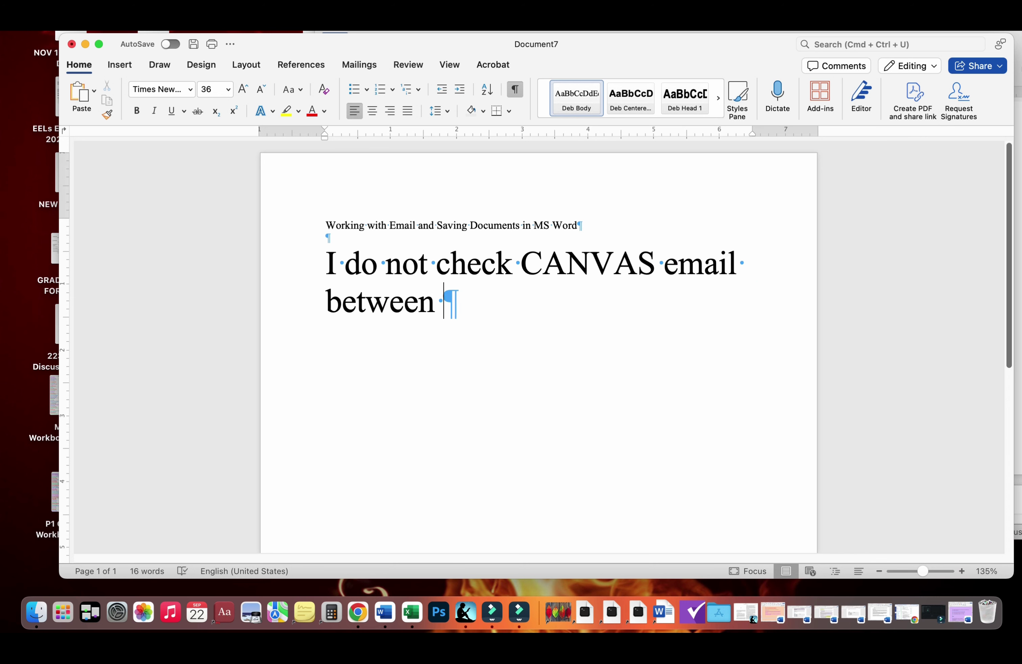
text(8 a.m.)
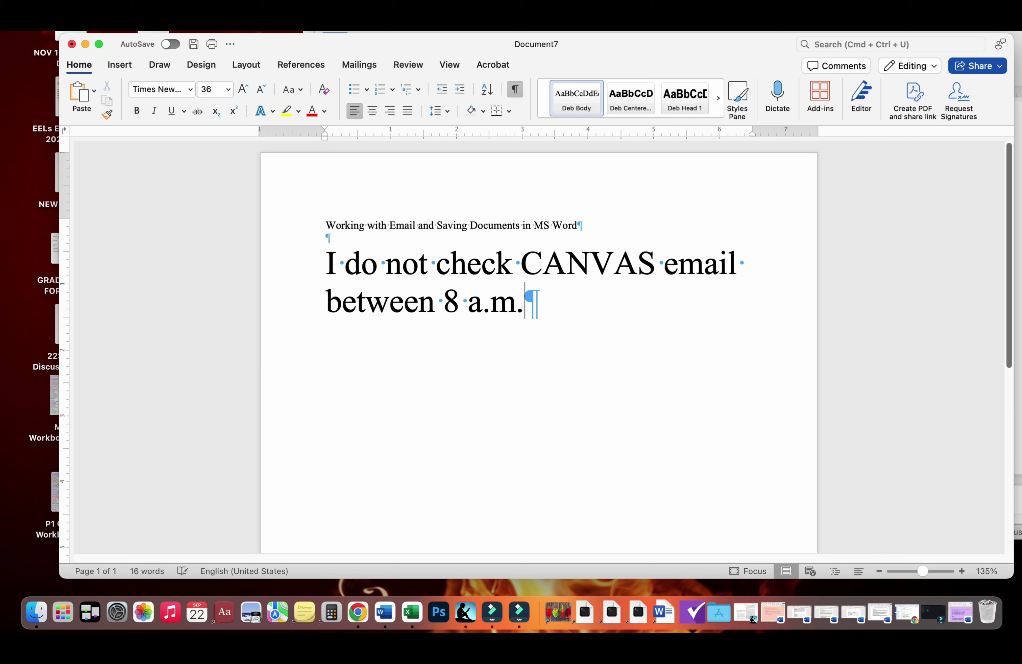
text( Friday)
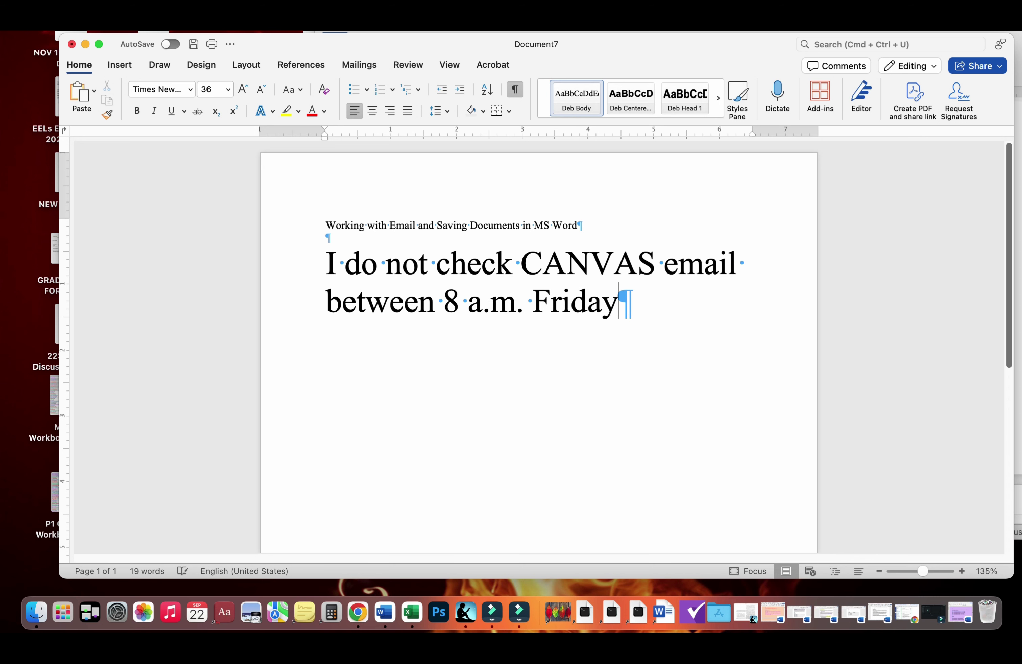
text( and 10 )
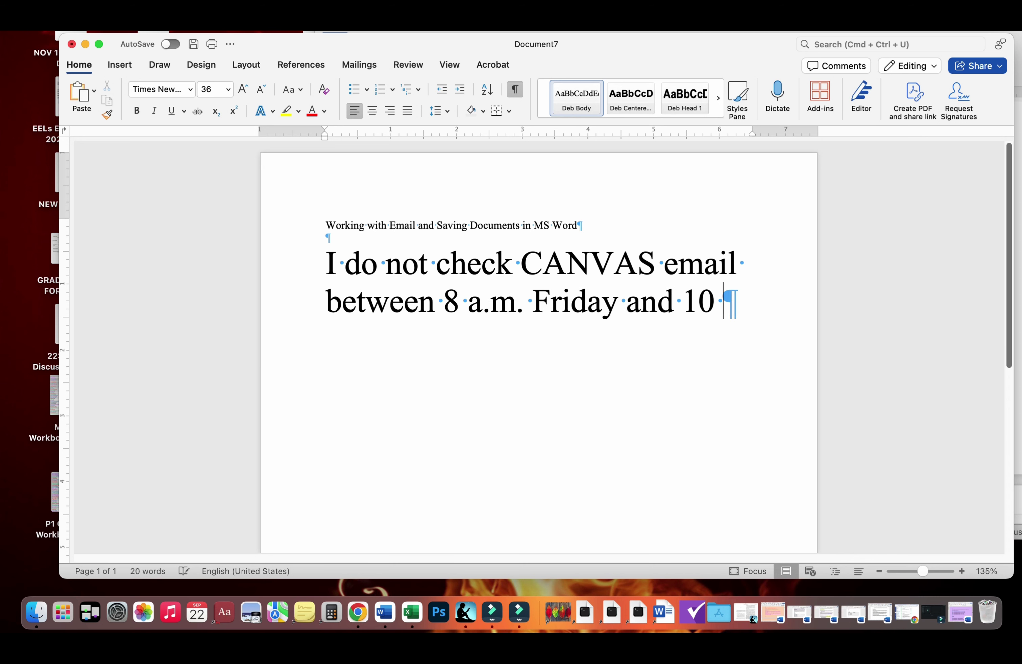
text(a.m. m)
key(BackSpace)
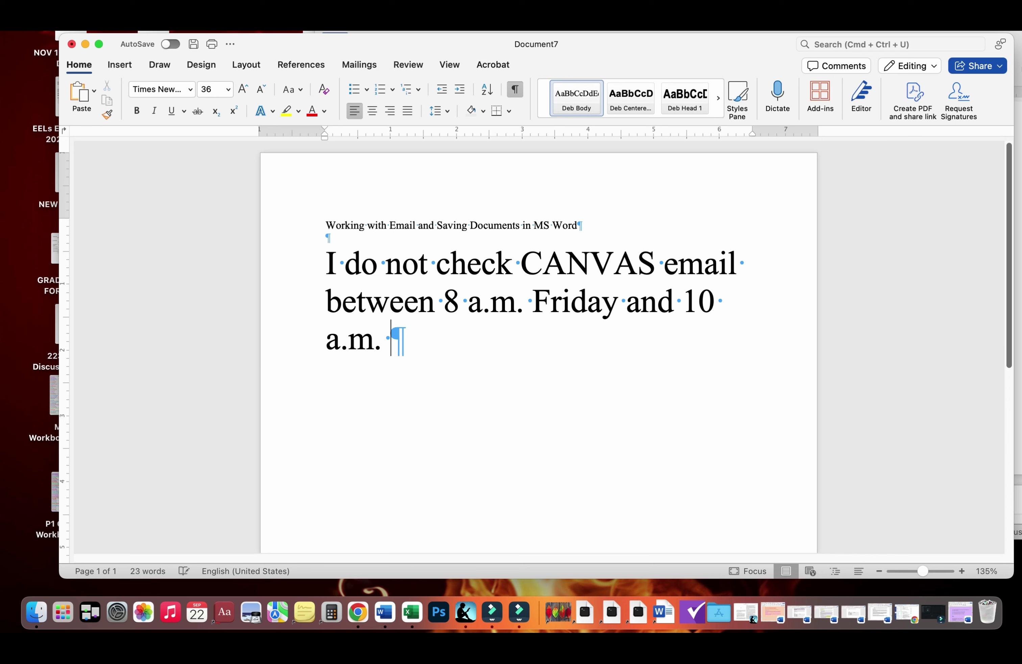
text(Mond)
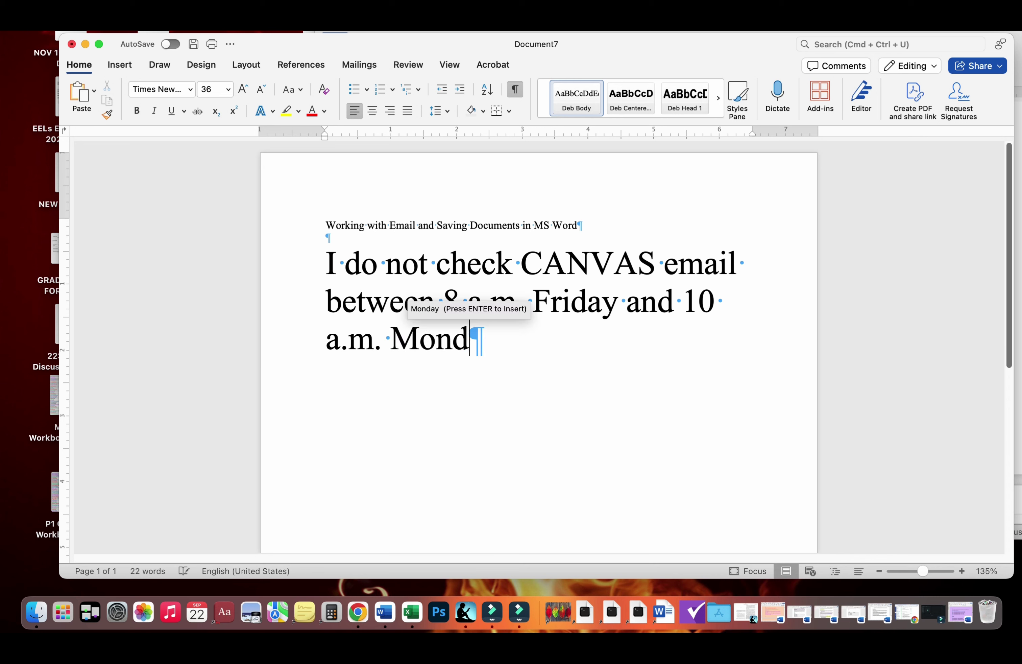
text(ay.)
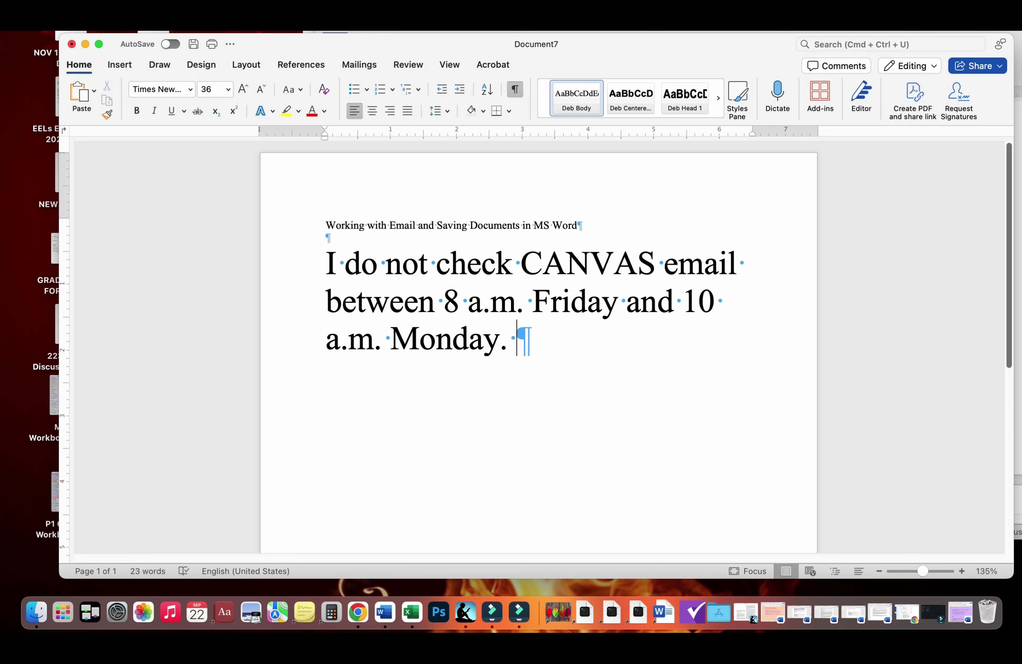
Leave a blank line after the email-hours notice and start a new paragraph with "I do not use drives."
key(Return)
key(Return)
text(I do )
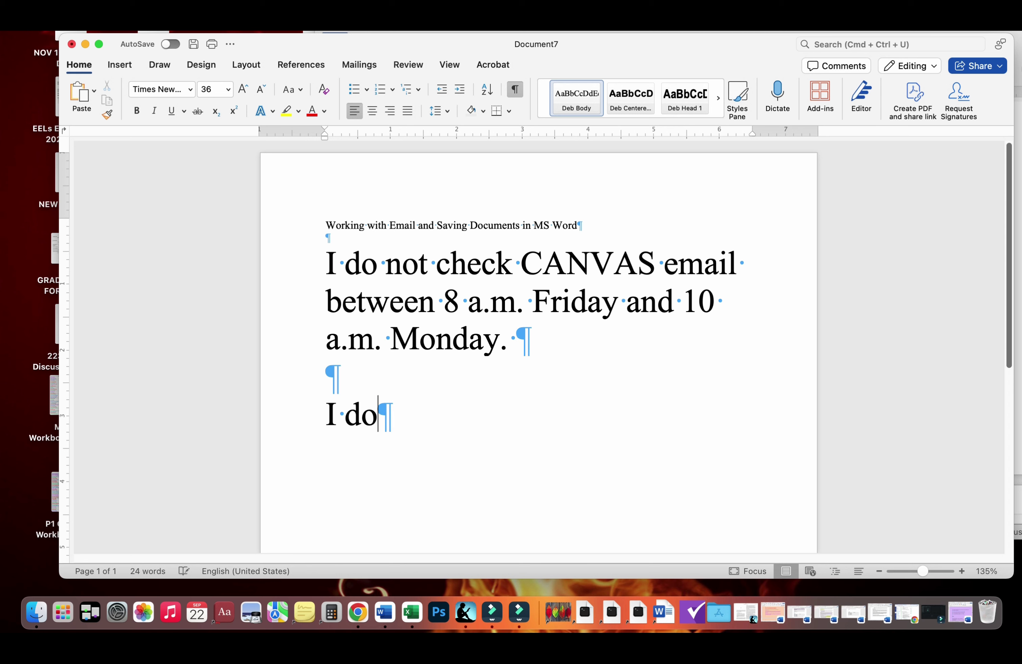
text(n)
key(BackSpace)
text(not us)
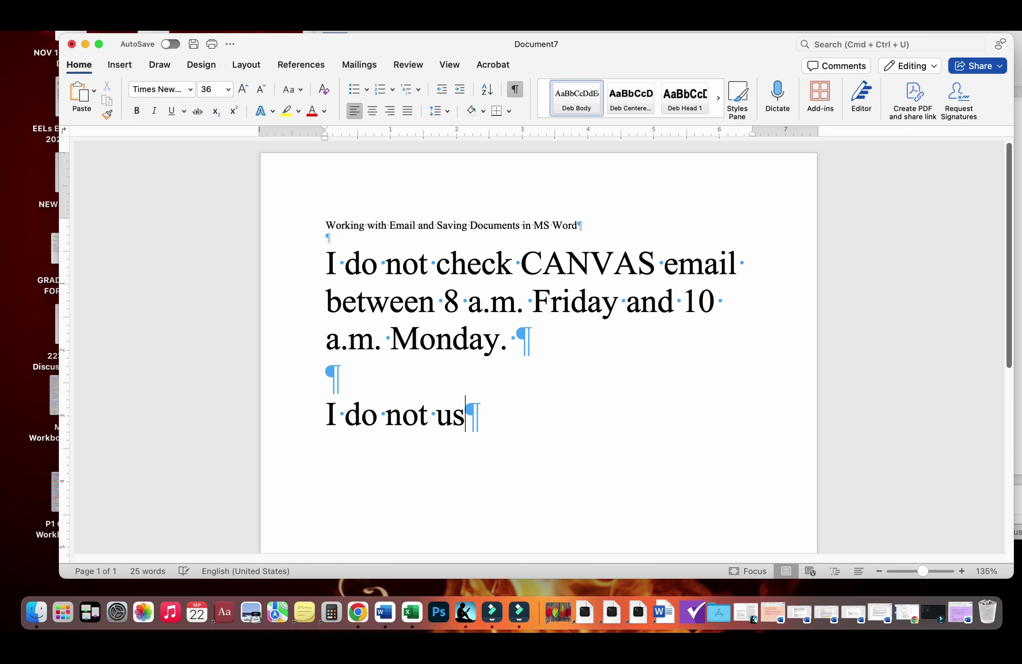
text(e )
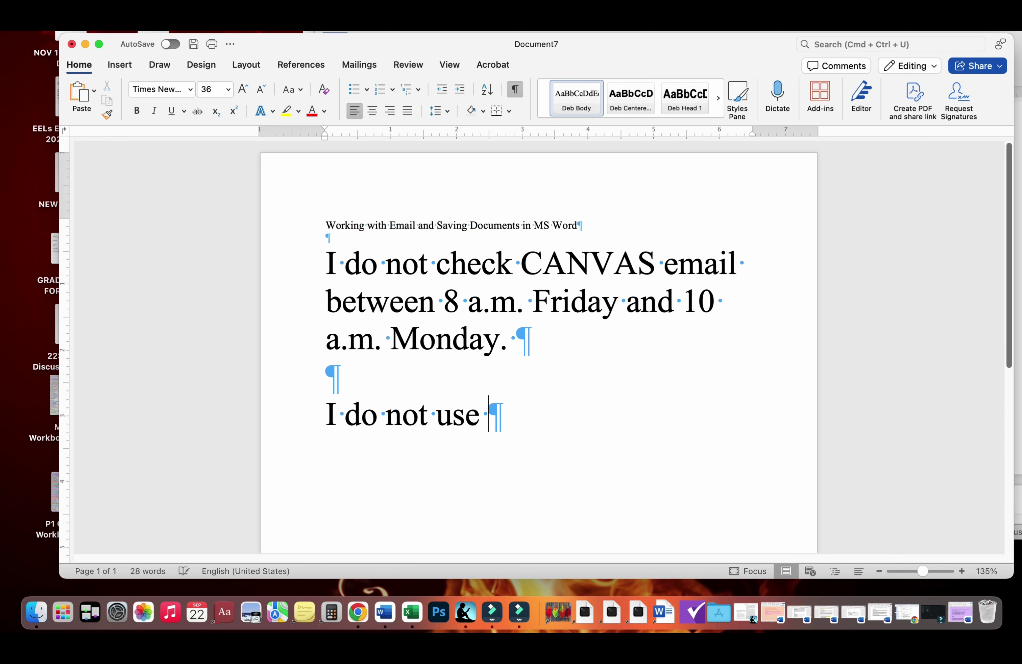
text(drives.)
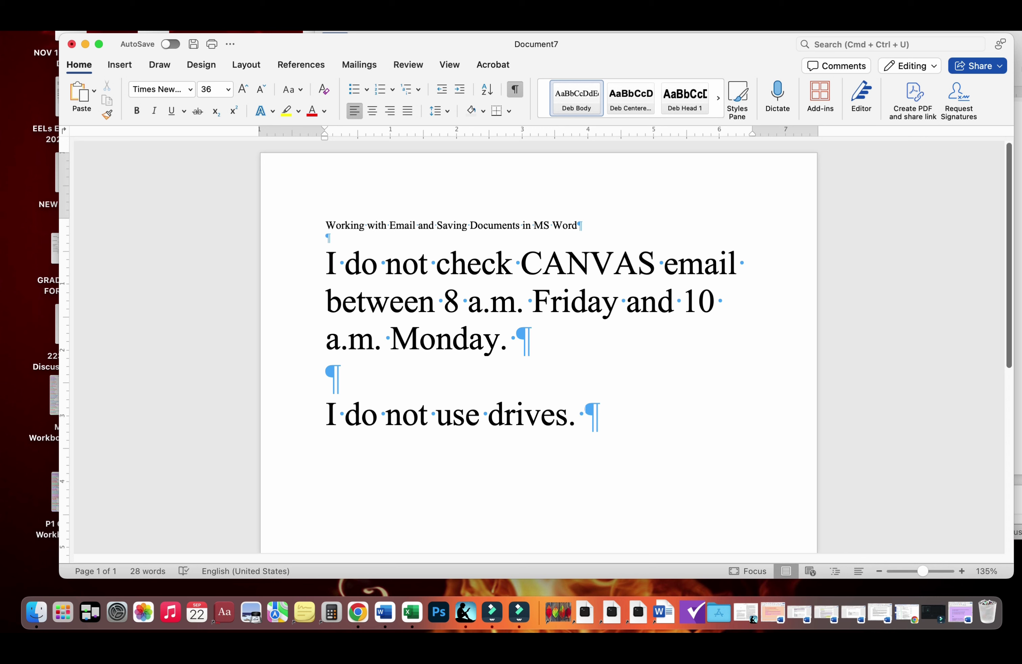
Continue the paragraph about drives with the sentence "Do NOT embed links in CANVAS emails."
text(Do NOT)
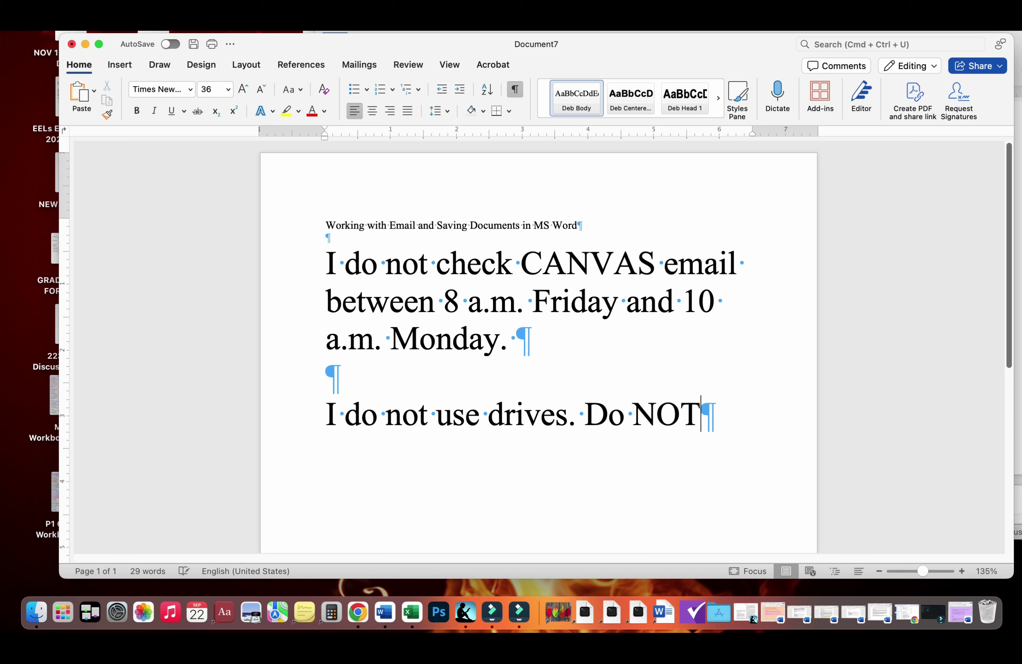
text( em)
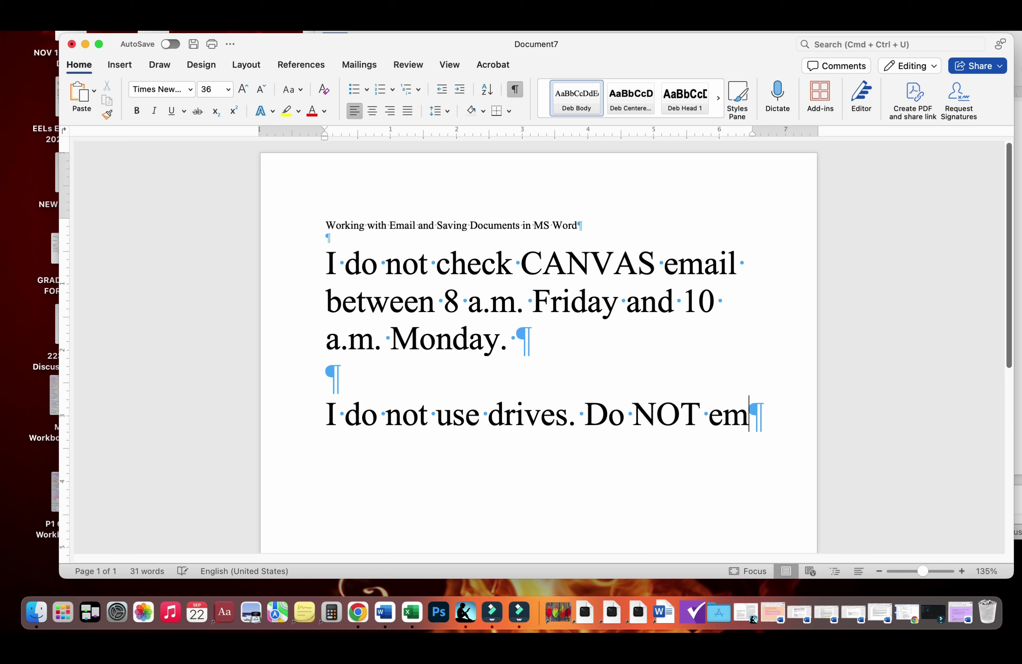
text(bed links )
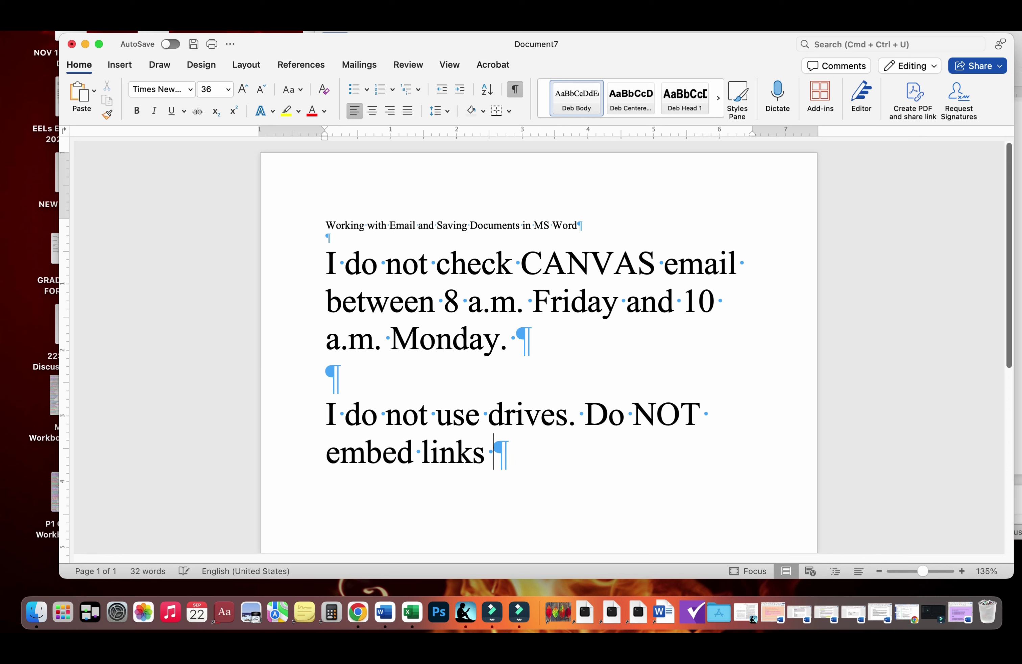
text(in CANVA)
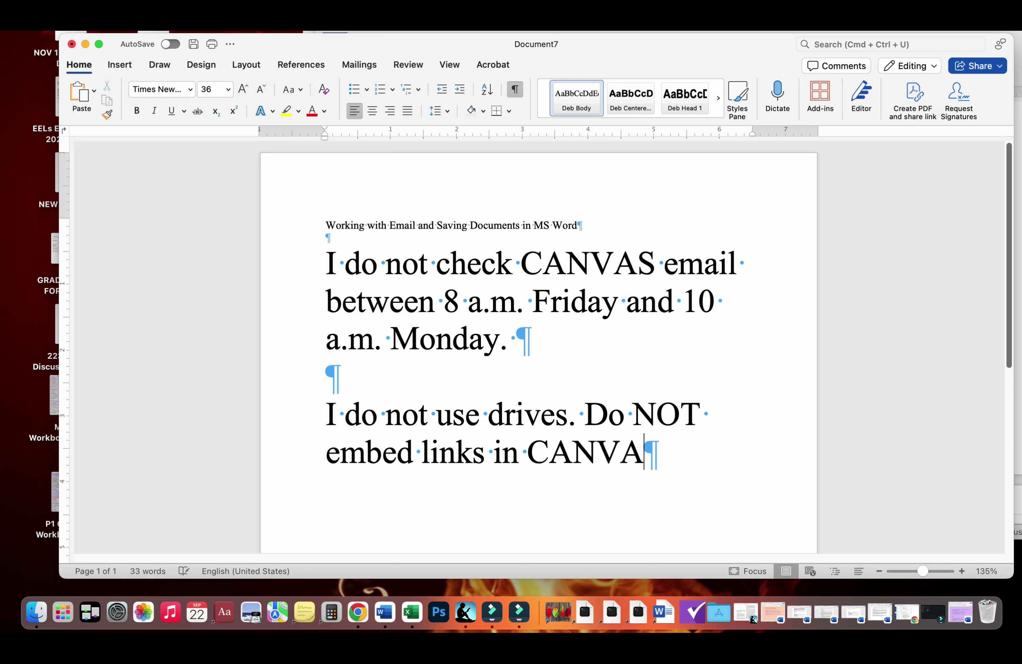
text(S emails.)
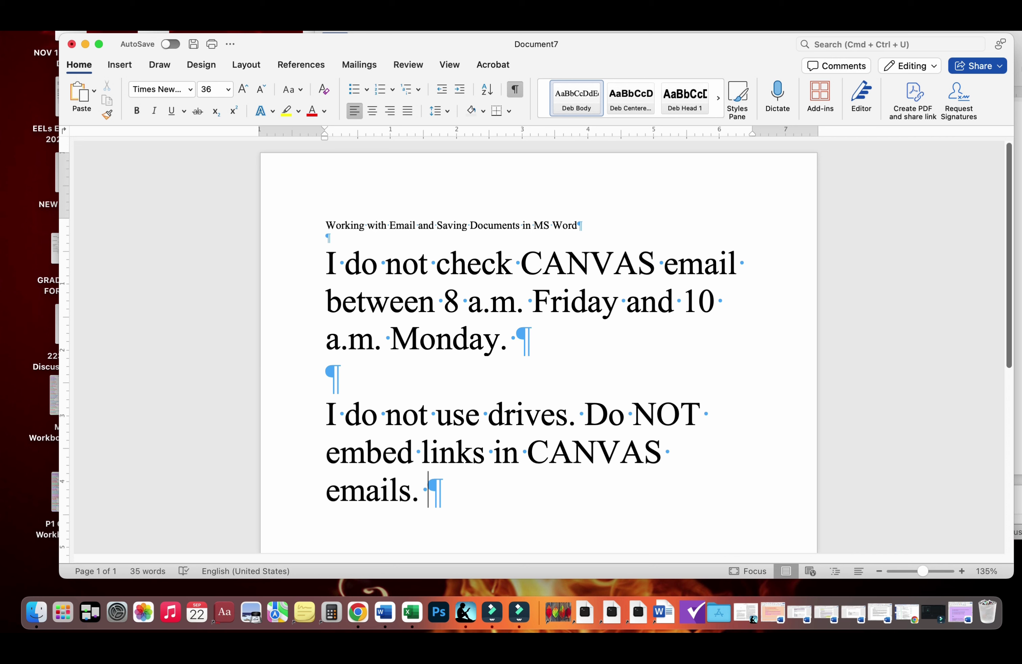
Leave a blank line and add the paragraph "Send me all documents as attachments to CANVAS email in MS Word."
key(Return)
key(Return)
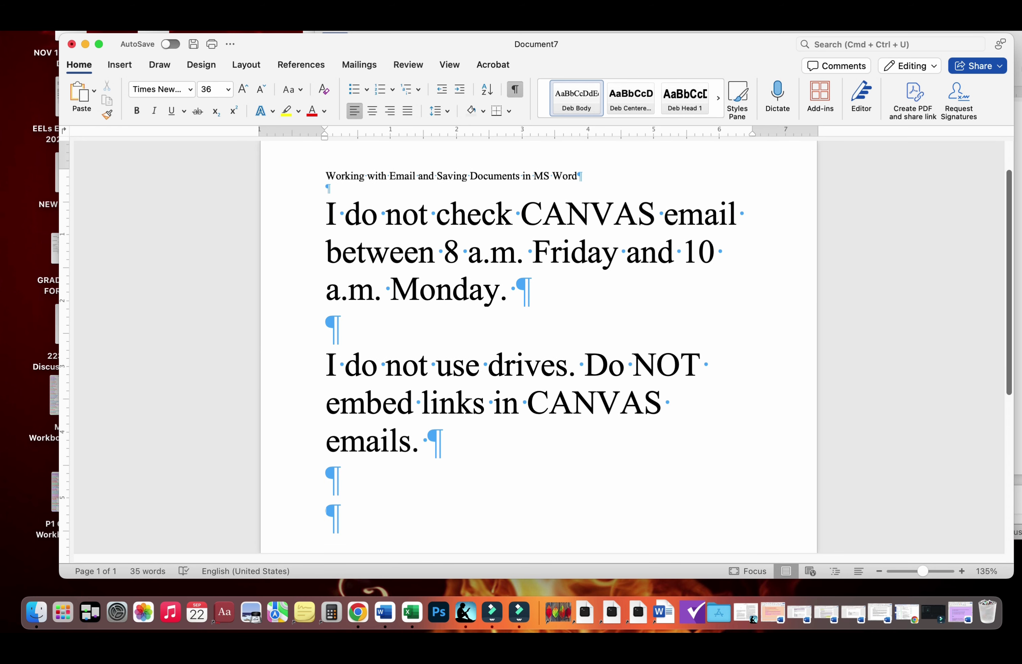
text(Send me al)
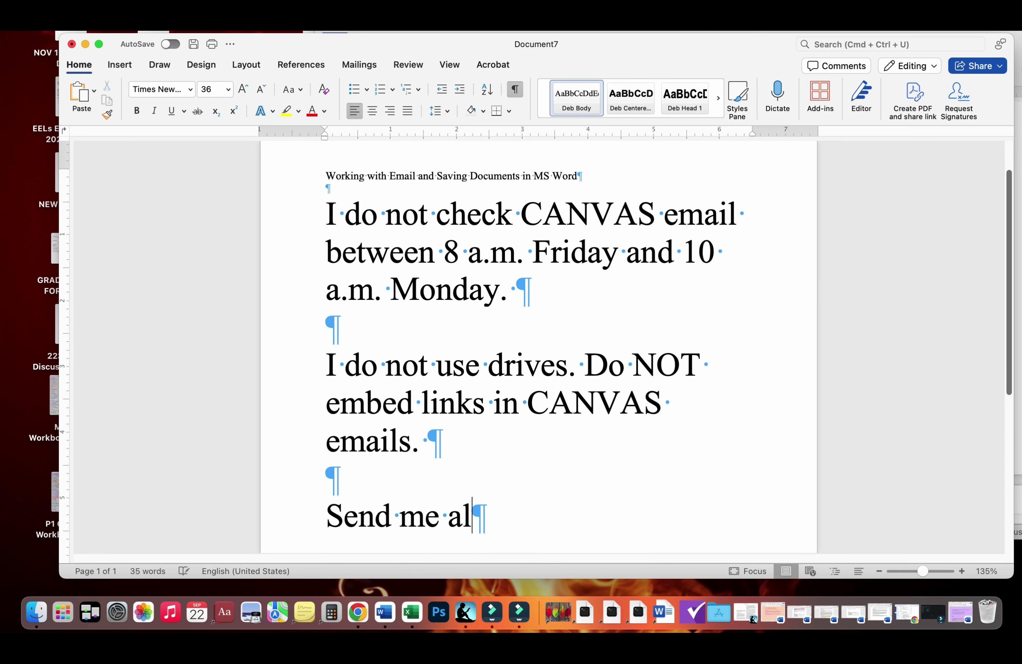
text(l documents)
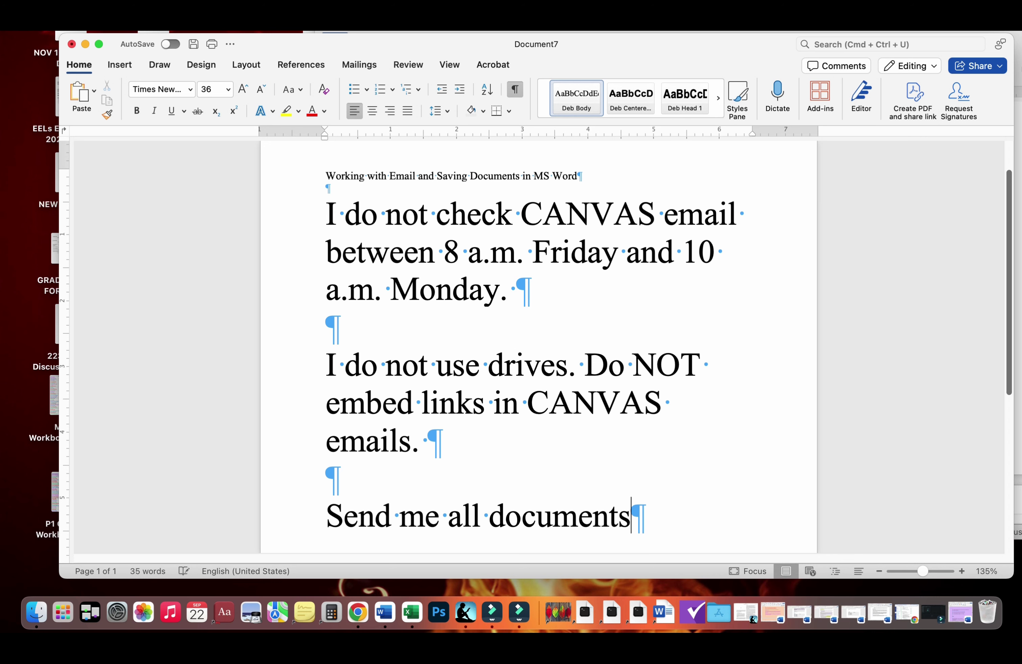
text( as a)
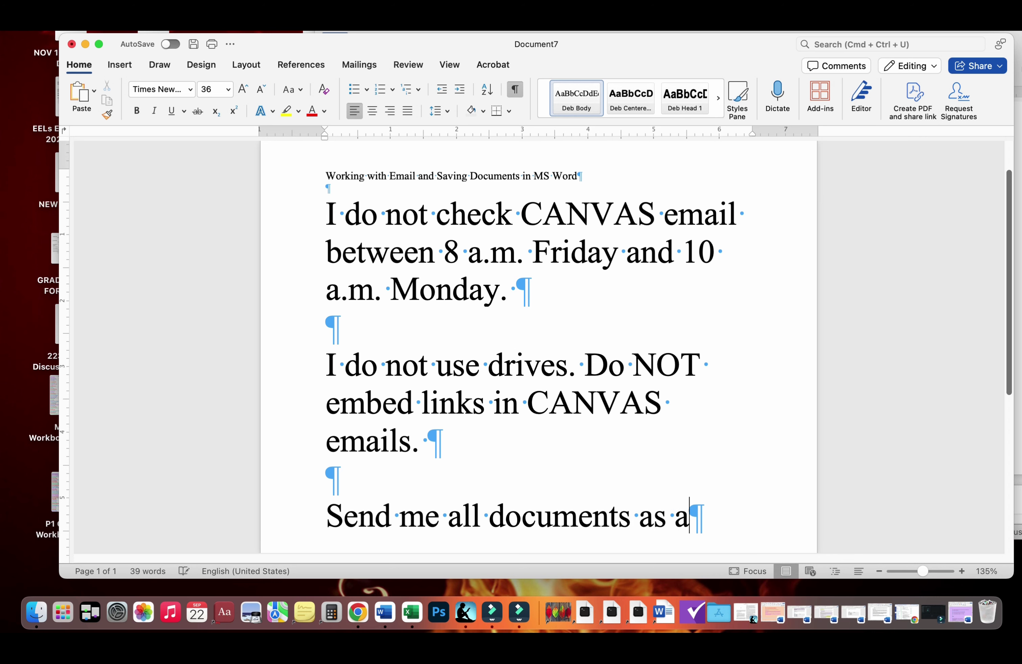
text(ttachments t)
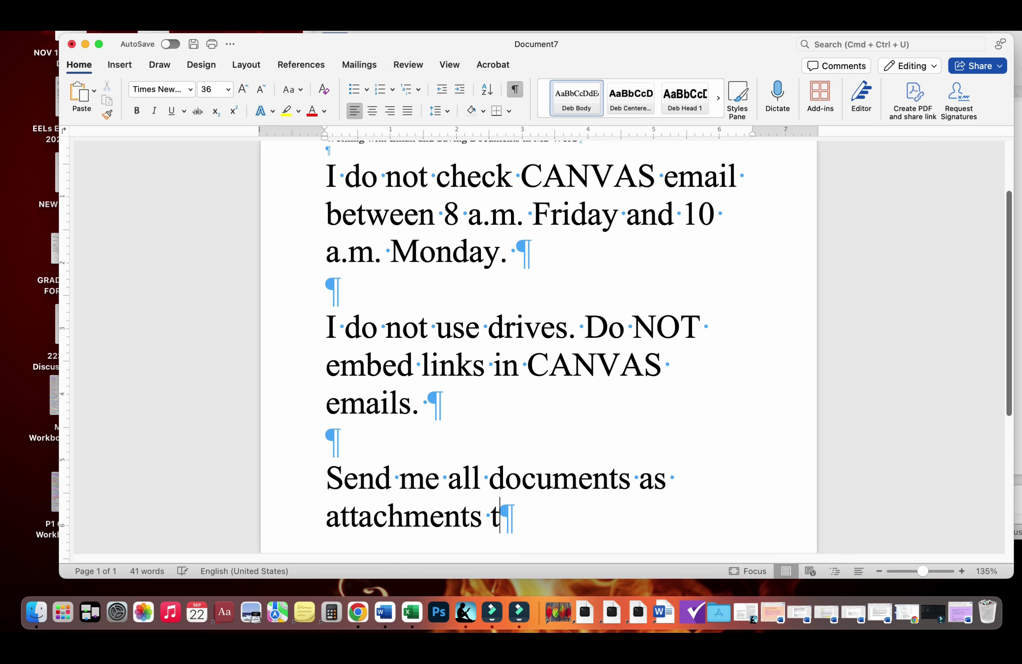
text(o CANVA)
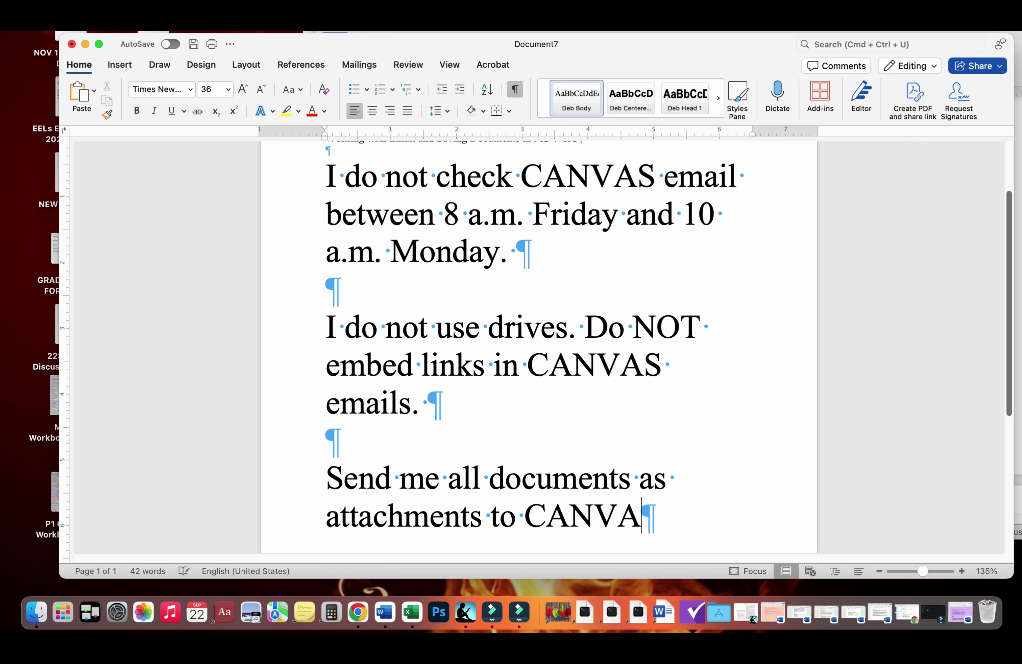
text(S email in )
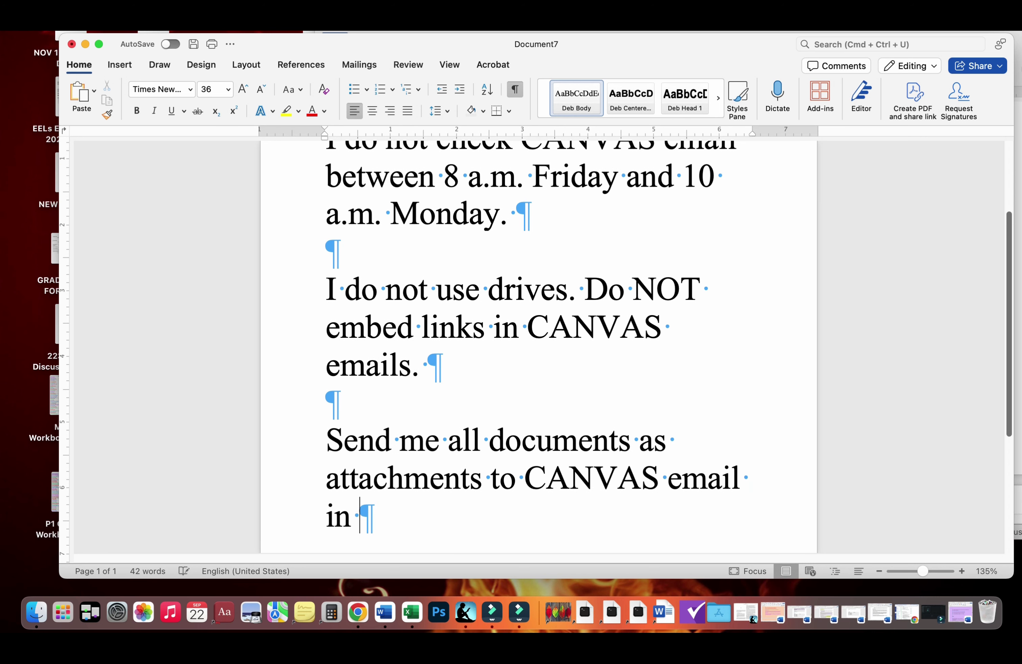
text(MS )
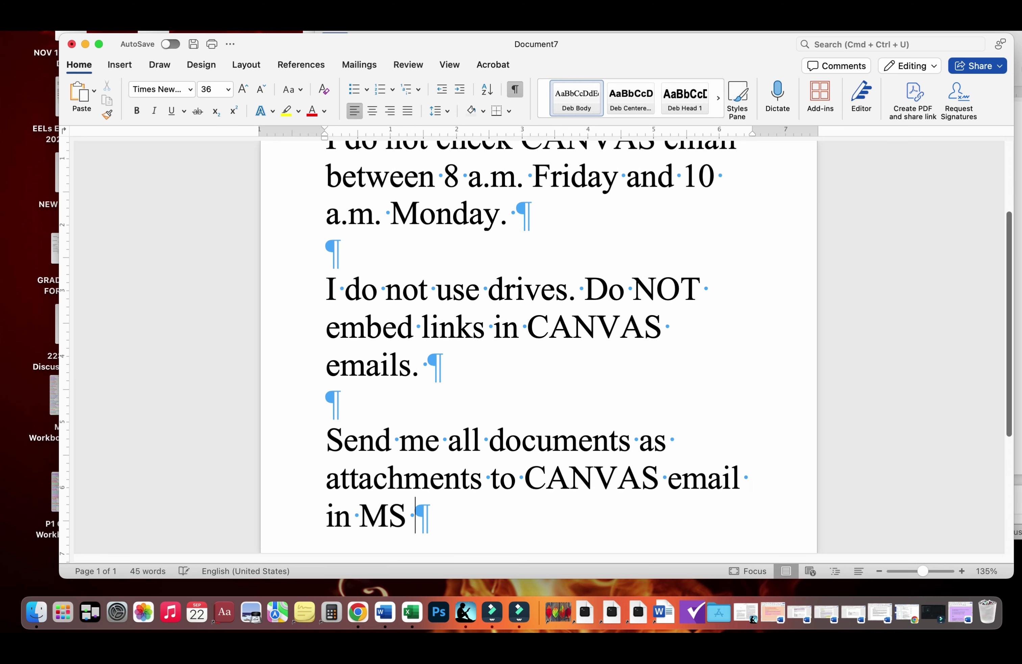
text(Word.)
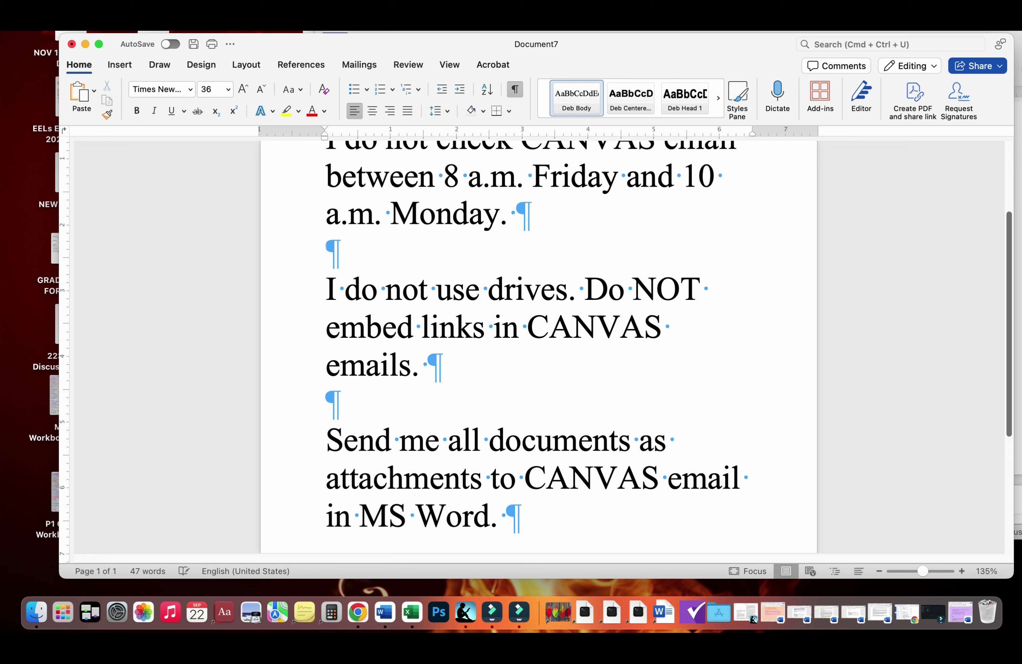
click(328, 252)
scroll(539, 347, up, 4)
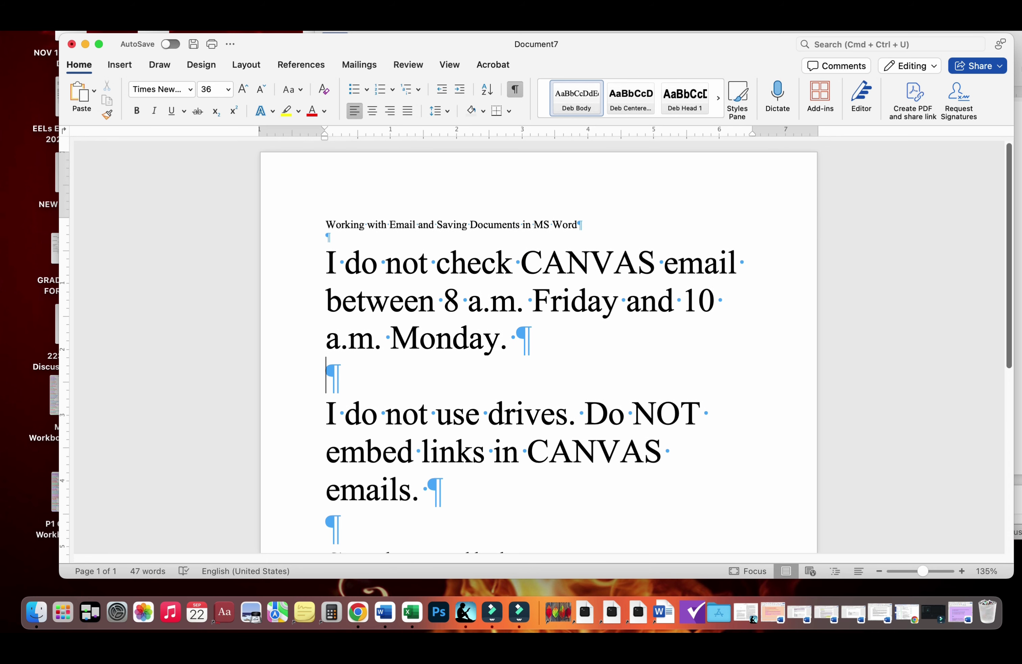
scroll(539, 347, down, 8)
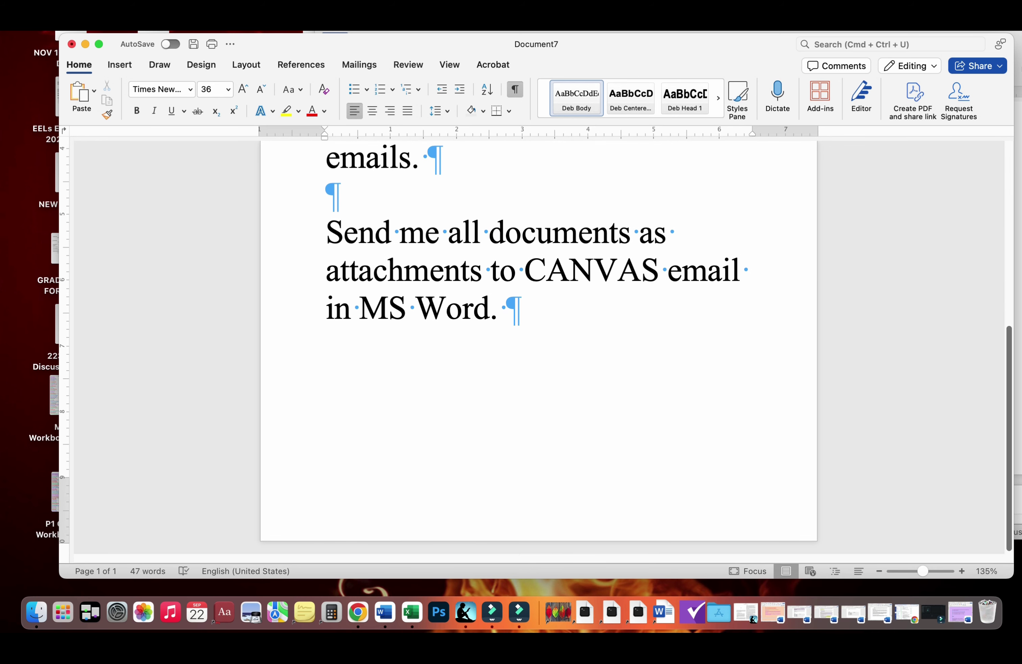
scroll(539, 348, up, 5)
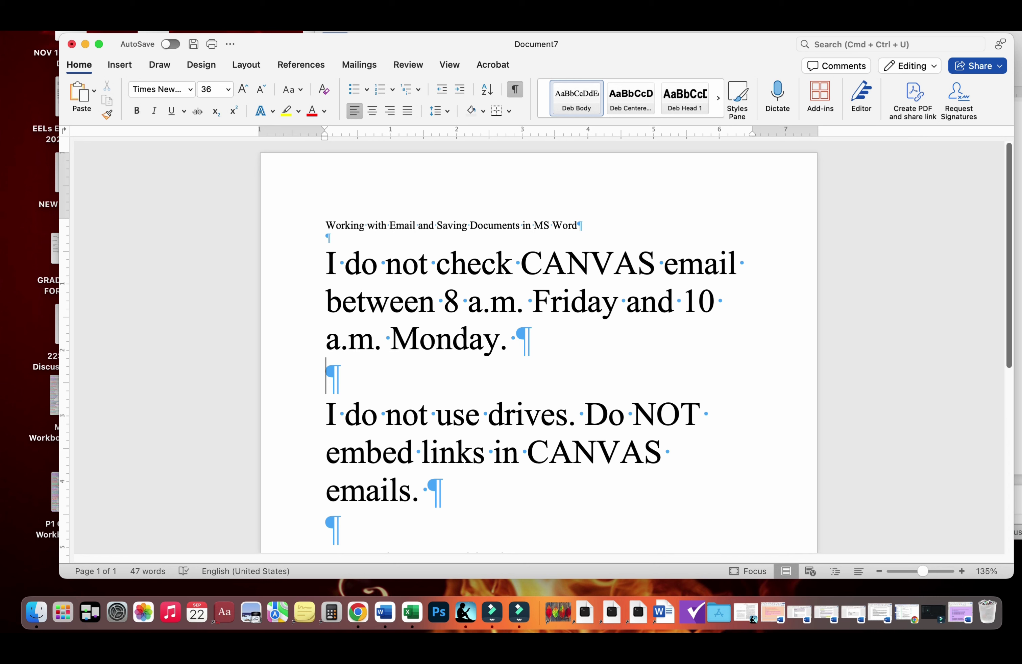
Begin saving the document as a file and set the 101 folder as its location
click(80, 26)
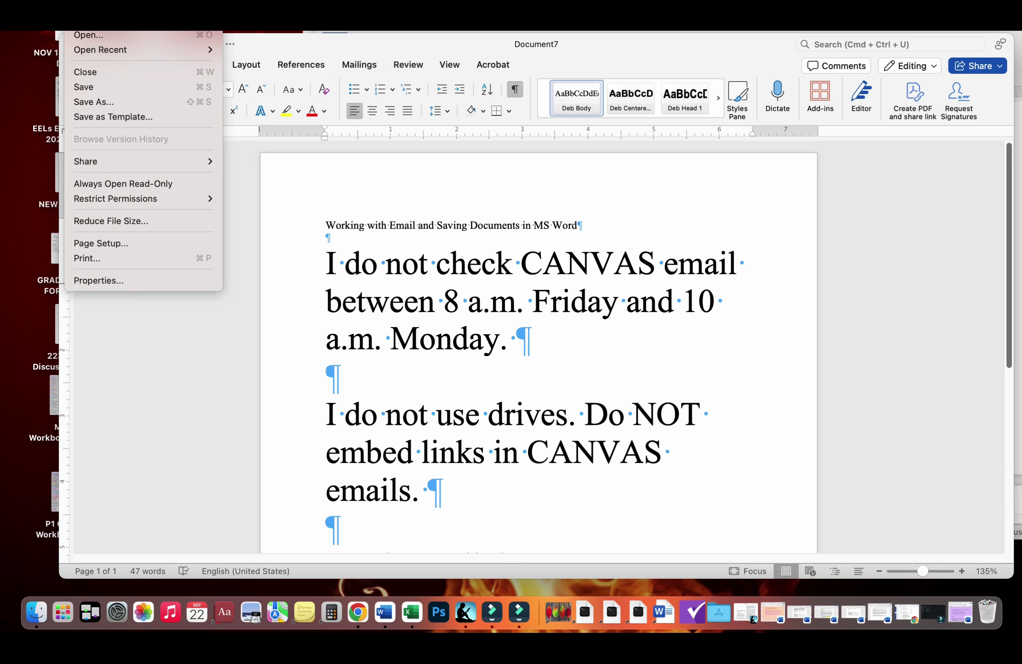
mouse_move(43, 24)
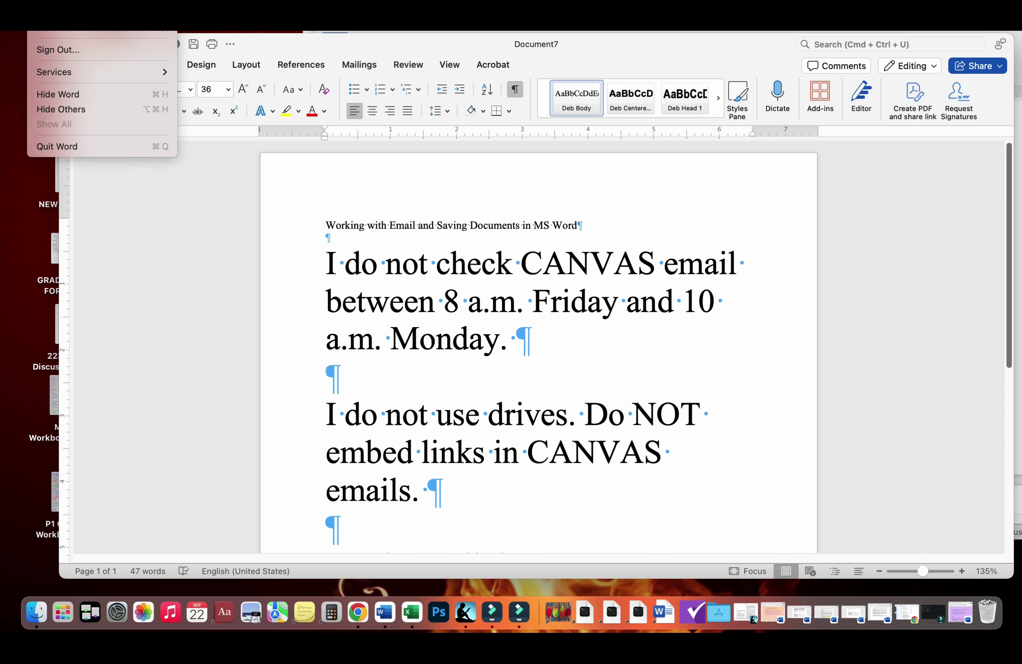
mouse_move(80, 27)
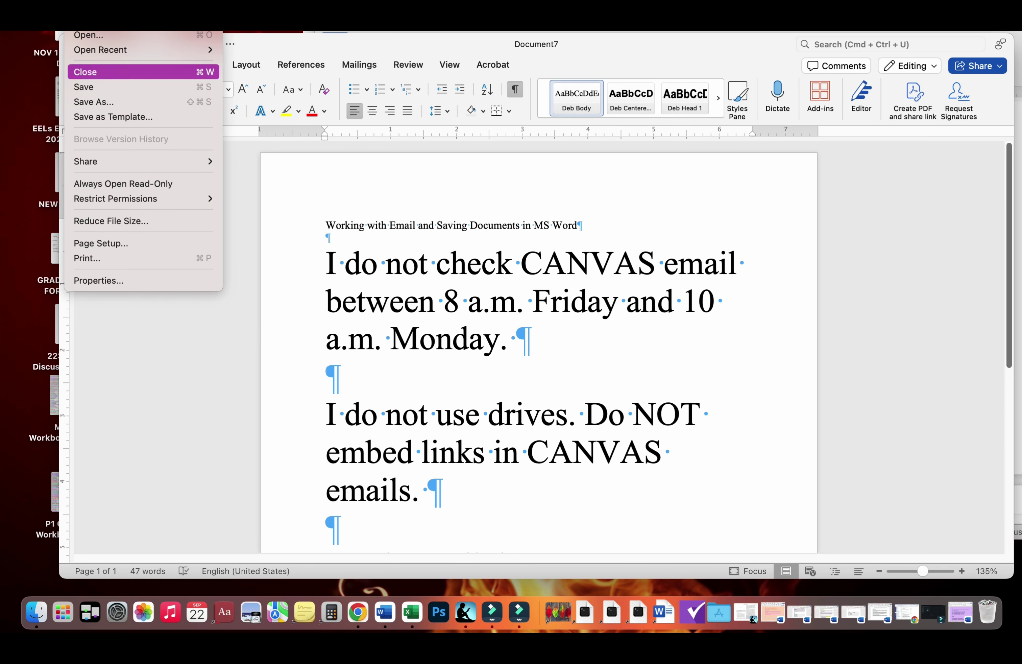
key(Return)
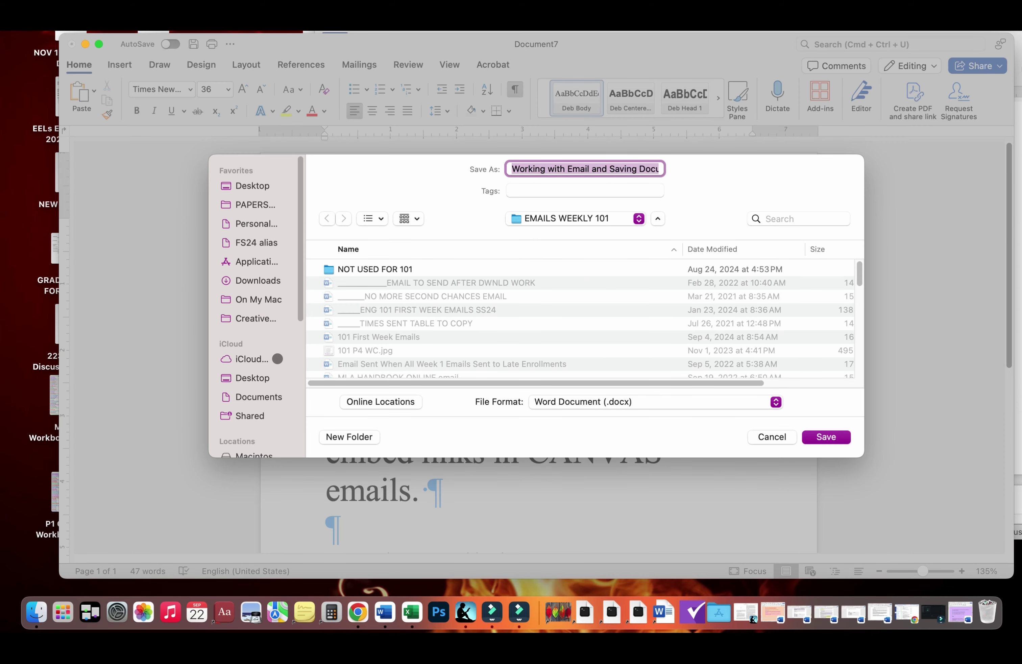
click(576, 218)
click(530, 228)
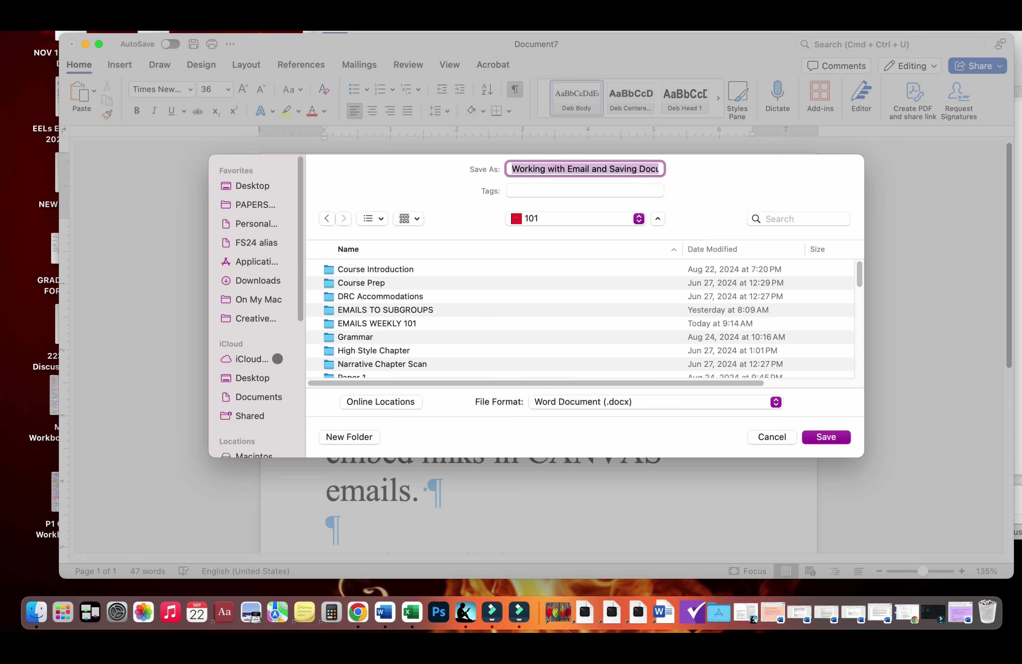
scroll(580, 317, down, 3)
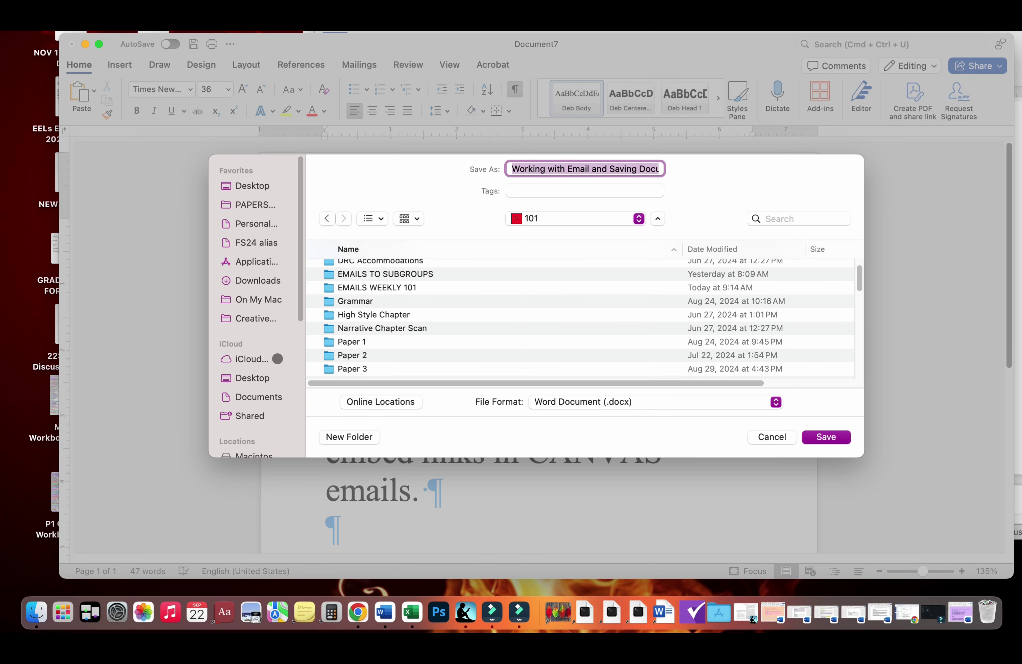
scroll(580, 319, down, 1)
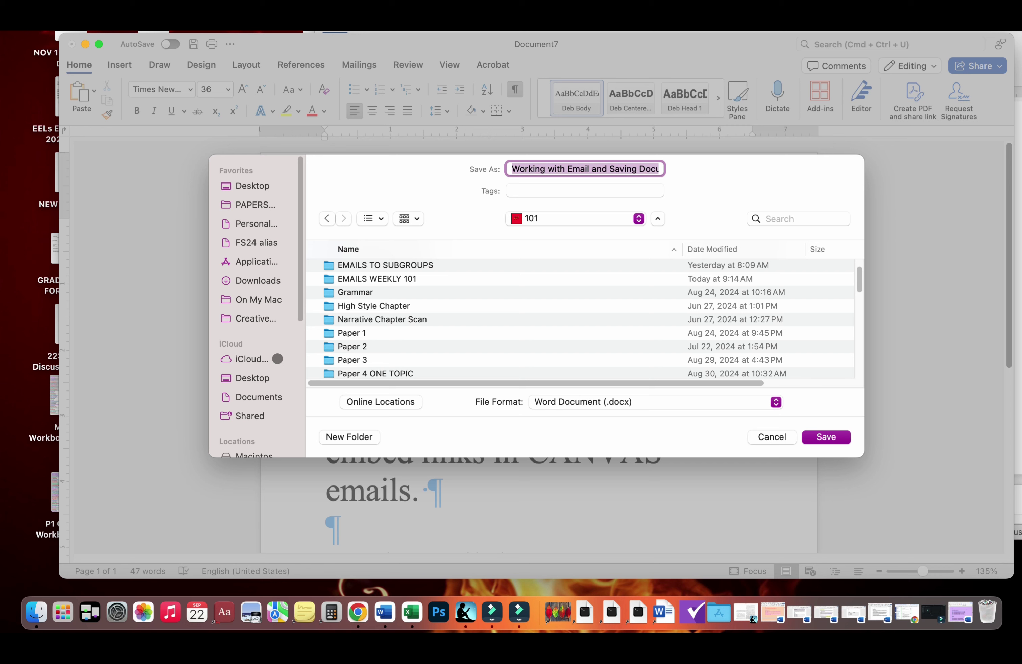
scroll(580, 318, down, 5)
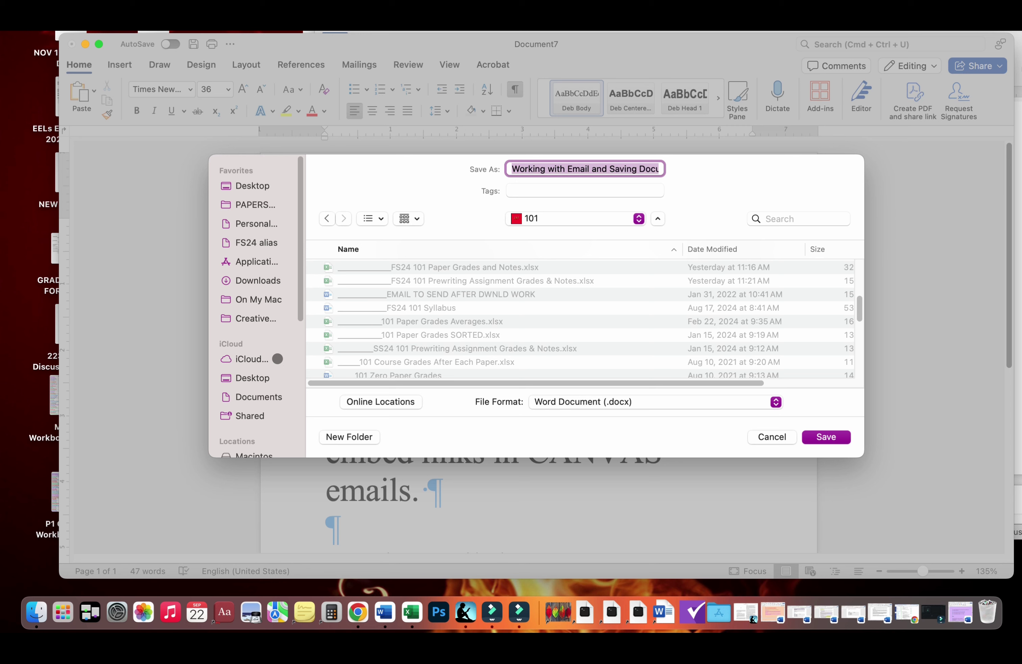
Review the available file formats, keep Word Document (.docx), and save as "Working with Email and Saving Documents in MS Word"
click(776, 401)
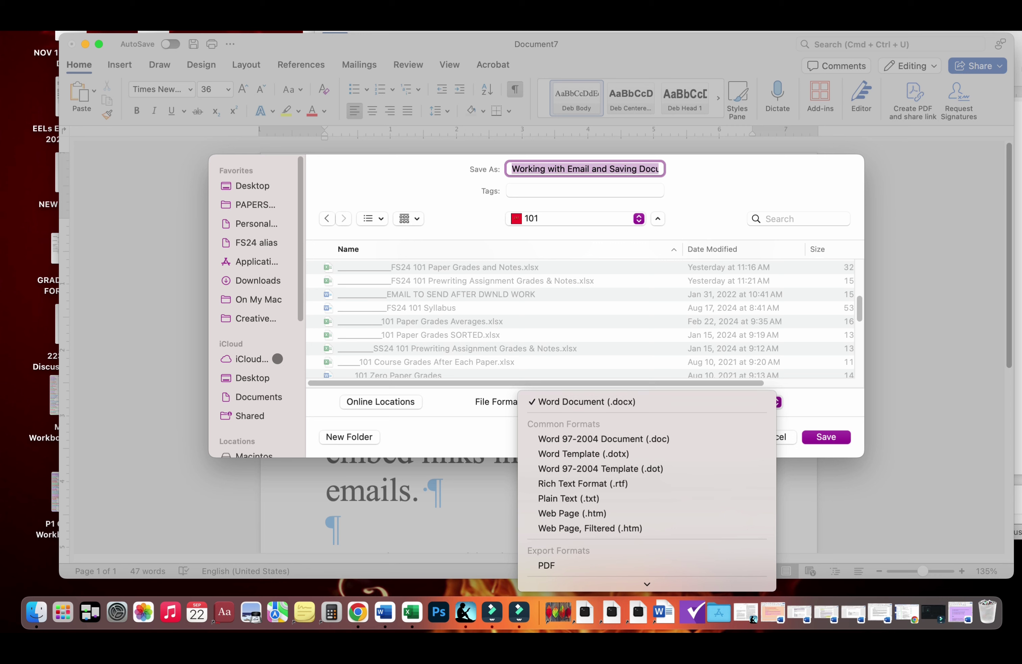
scroll(647, 453, down, 3)
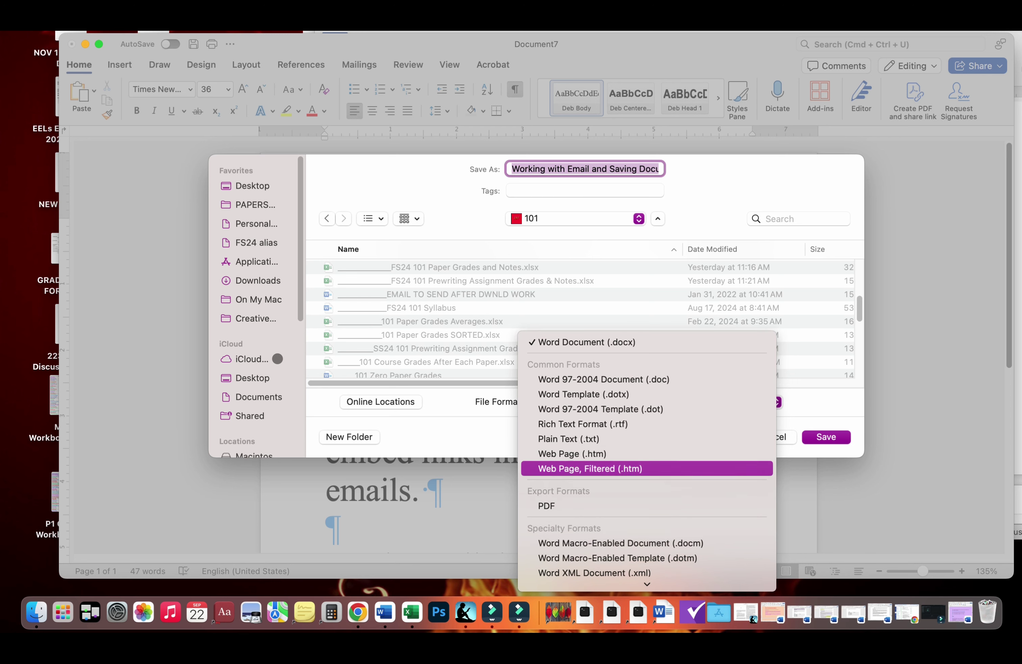
scroll(647, 469, down, 2)
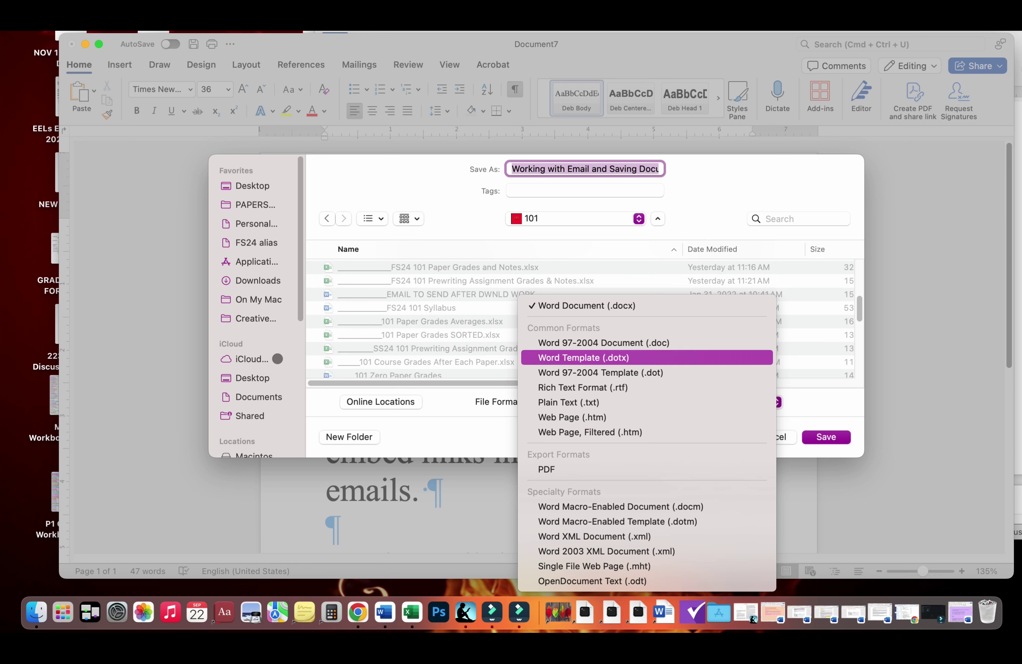
key(Return)
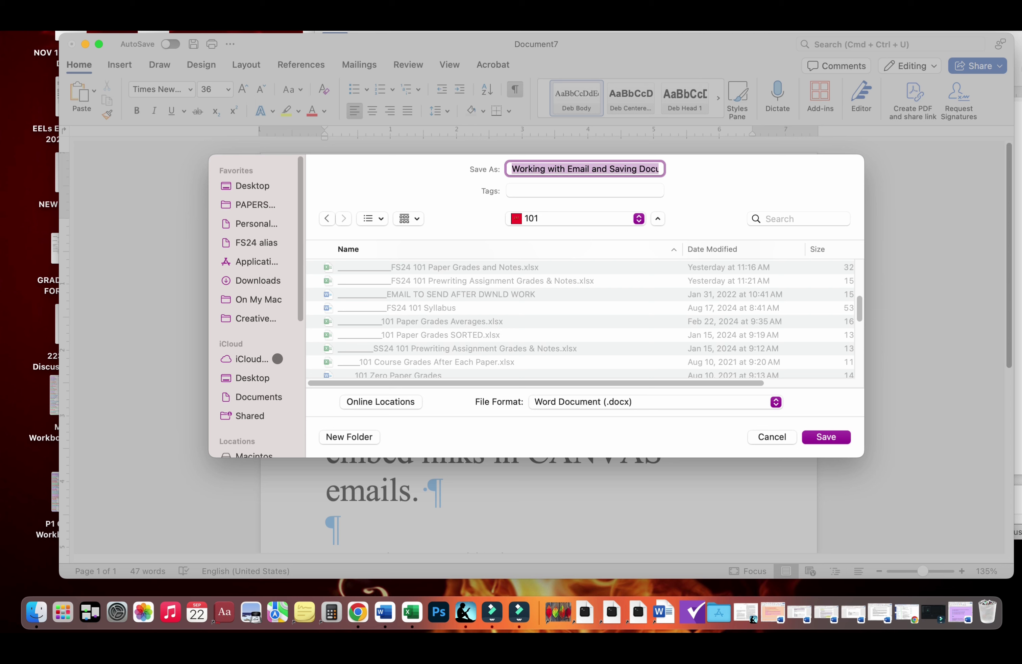
key(Return)
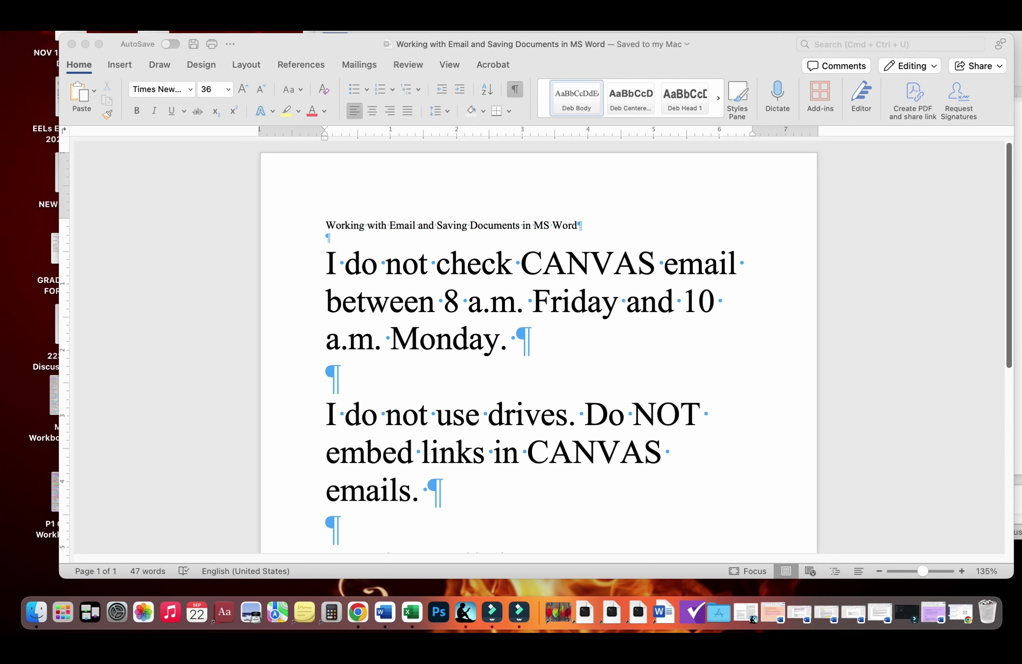
Switch to the Canvas inbox in Chrome and start a new ENG 101 message addressed to the course teacher
click(961, 613)
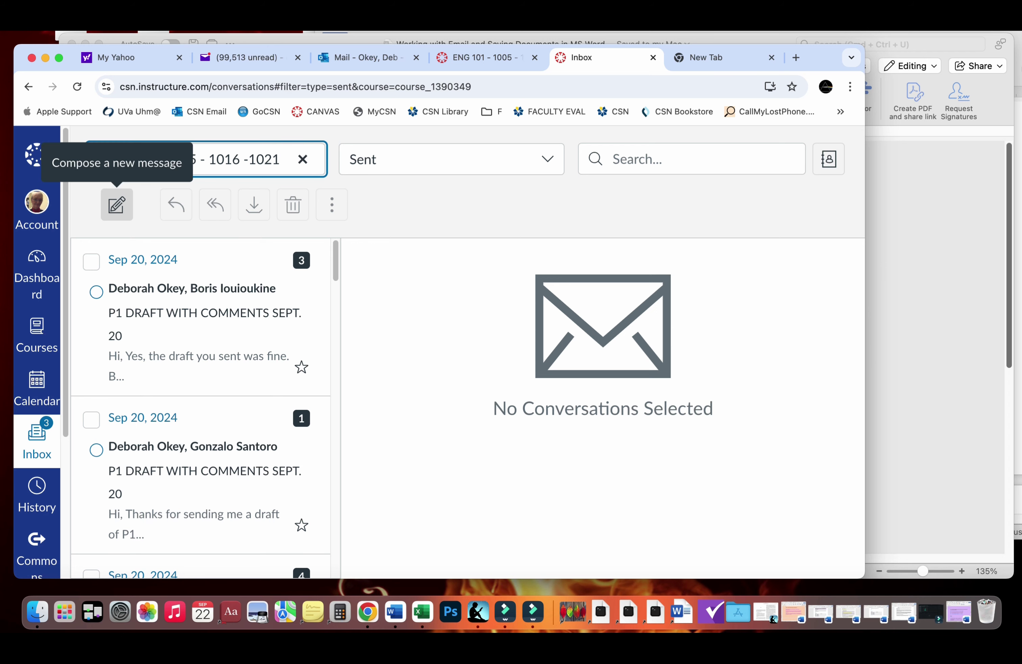
click(117, 205)
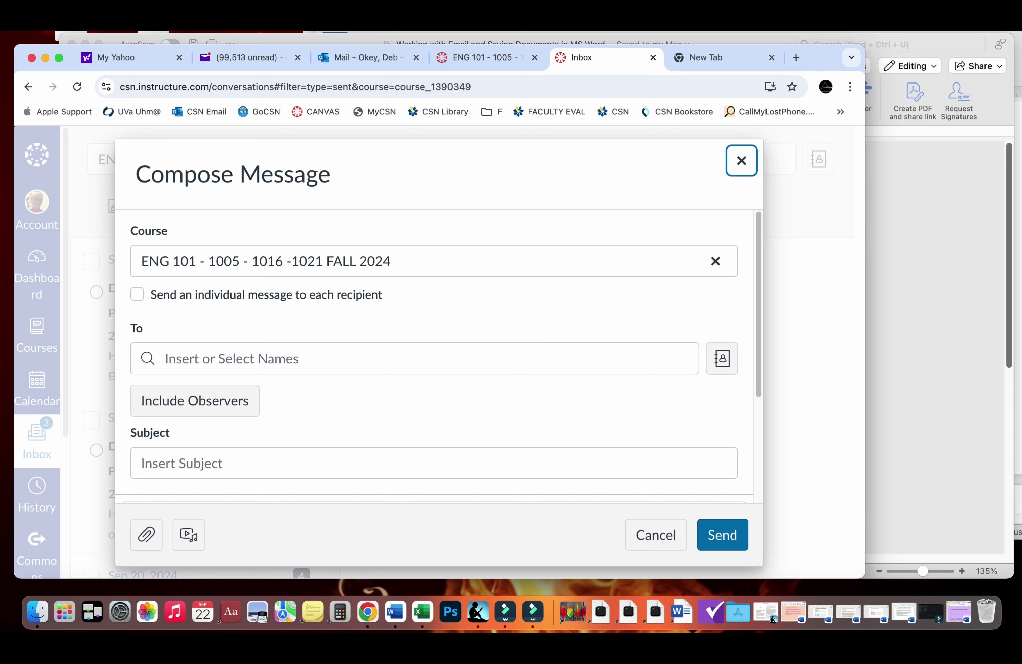
click(236, 358)
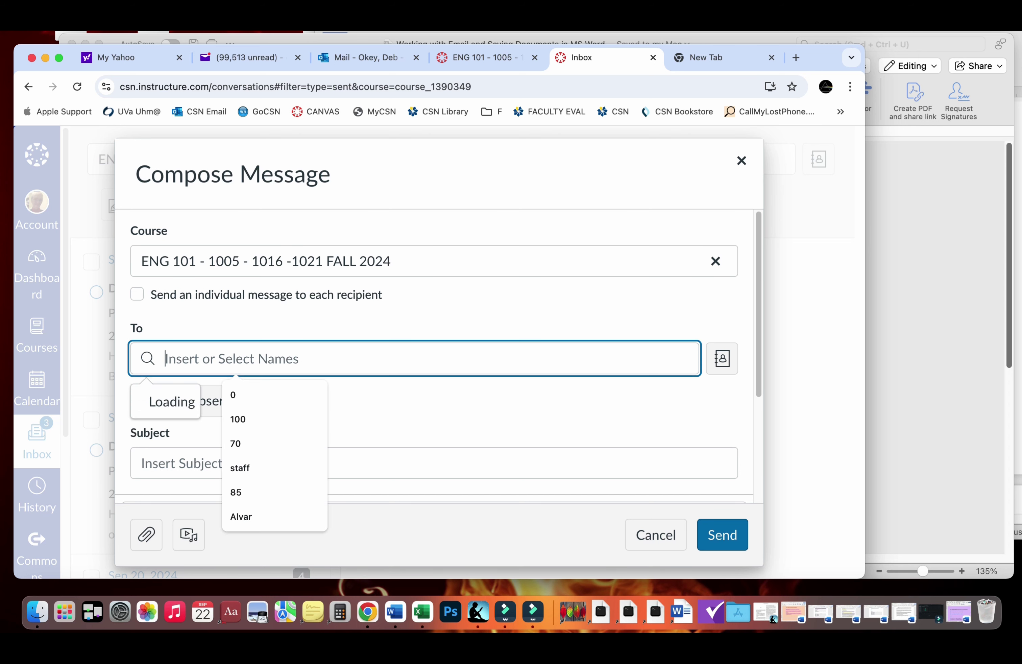
key(Down)
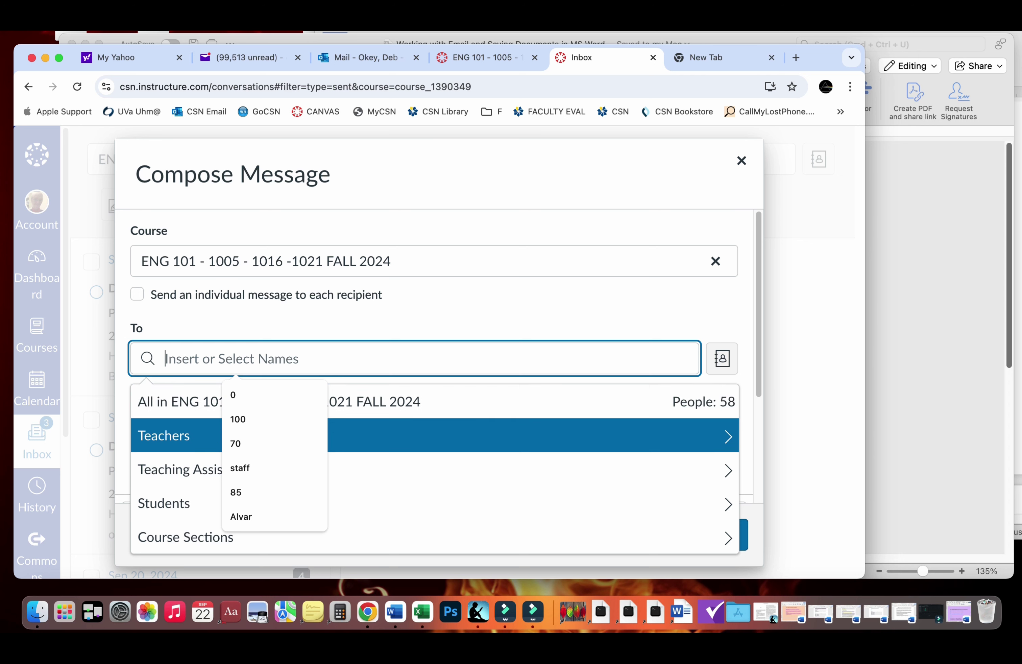
key(Return)
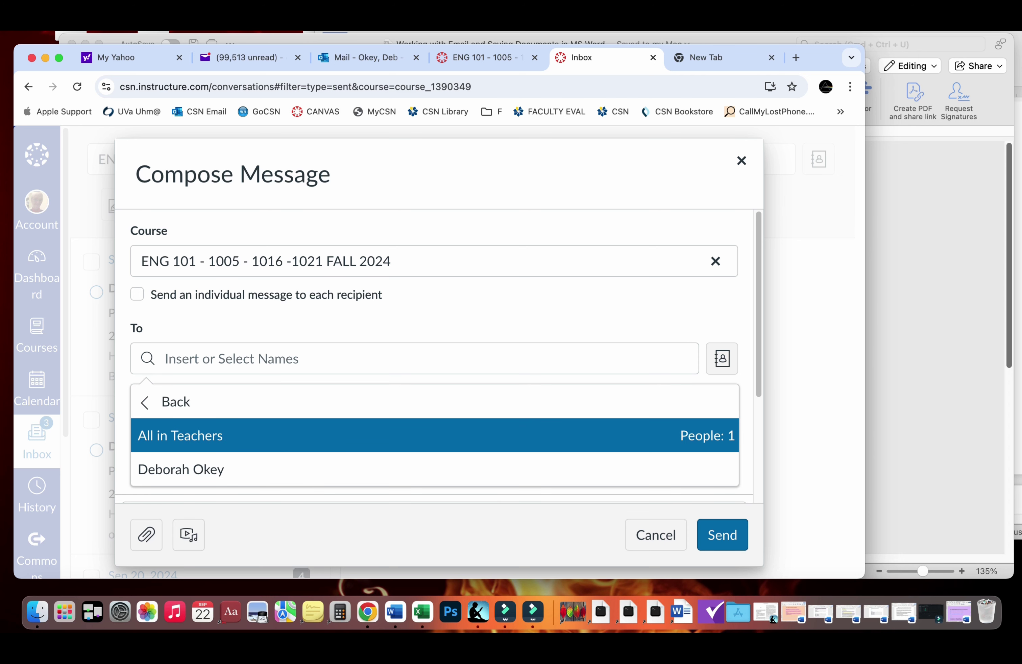
key(Down)
key(Return)
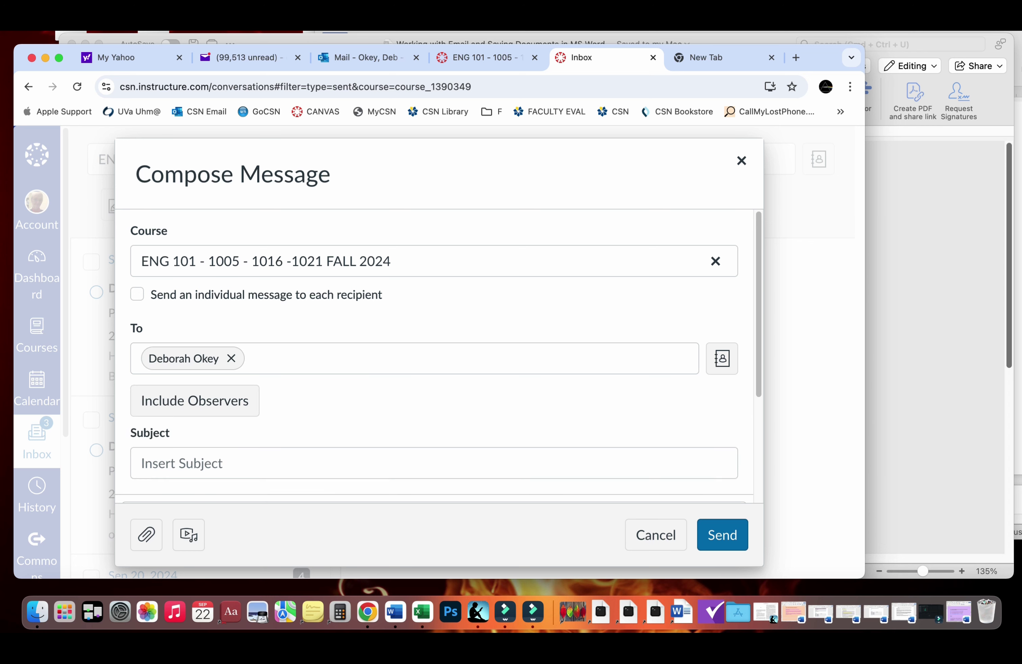
Enter "DRAFT OF P1 FOR COMMENTS" as the message subject
click(215, 463)
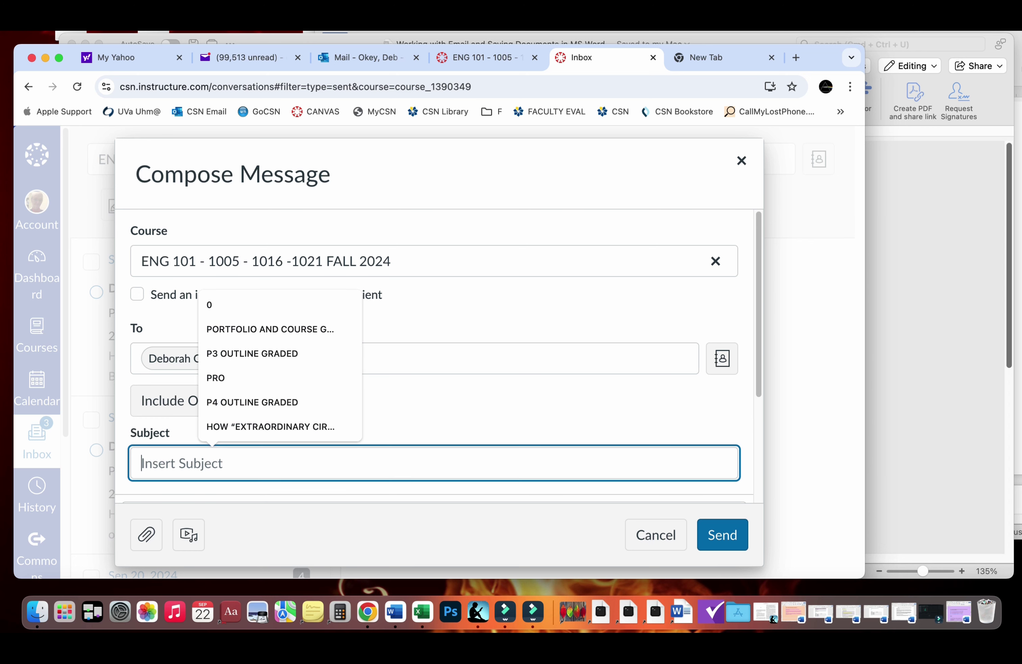
key(Caps_Lock)
text(DRAFT OF )
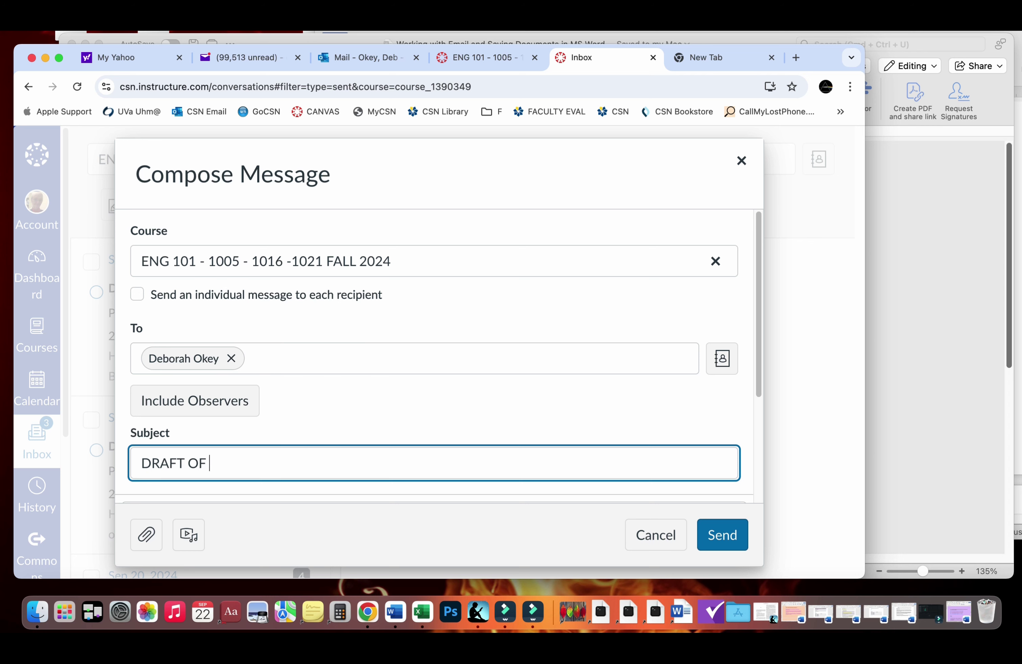
text(P1 FOR COMMENTS)
Write "Please comment on the attached." in the message body
scroll(438, 353, down, 2)
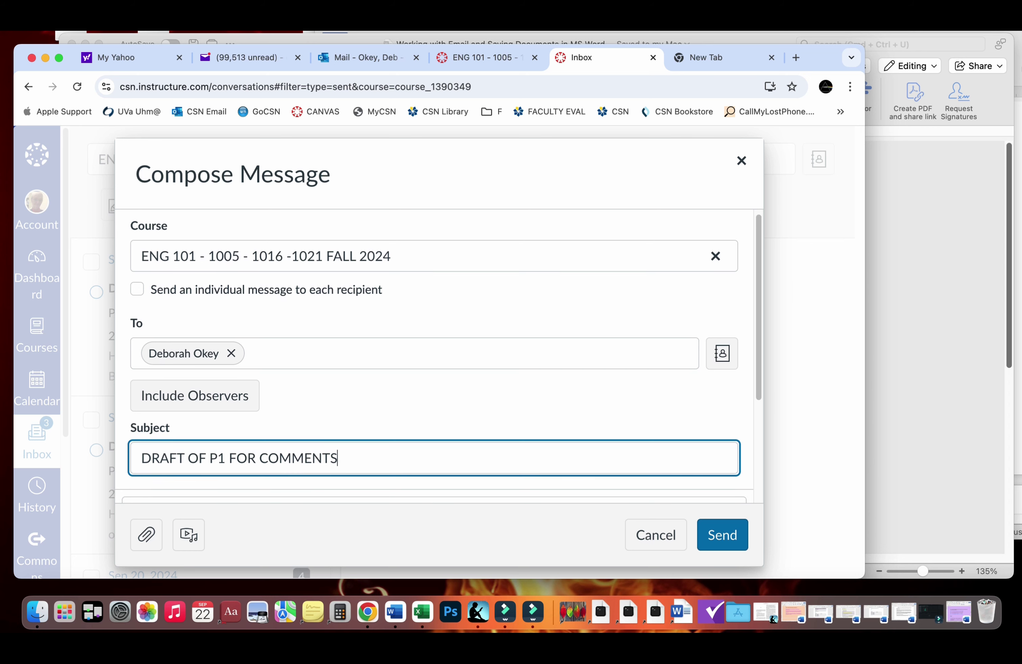
click(133, 474)
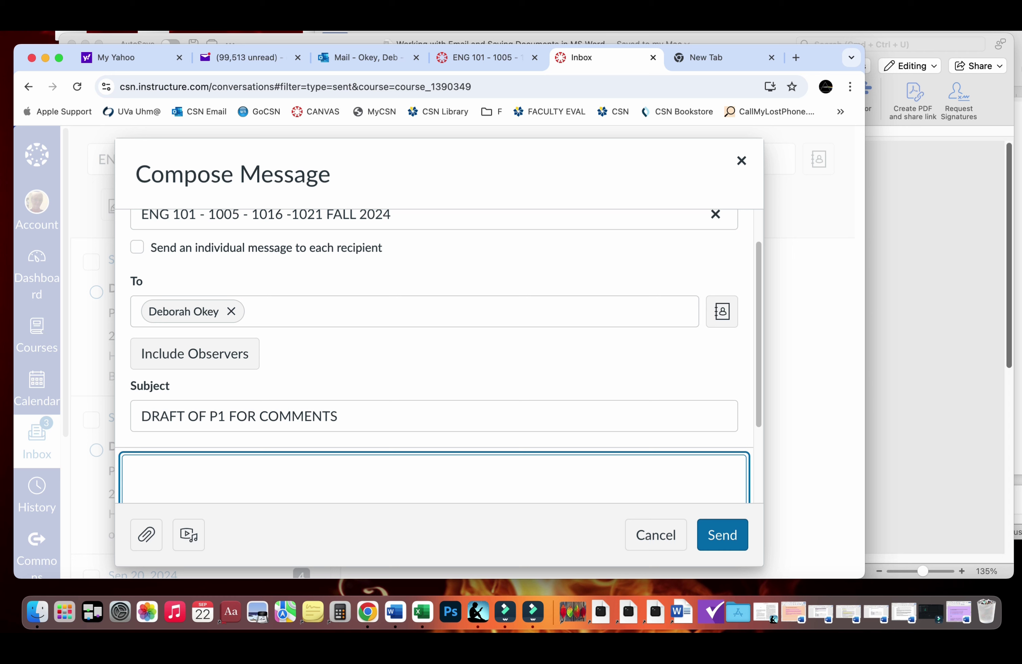
text(Please comment o)
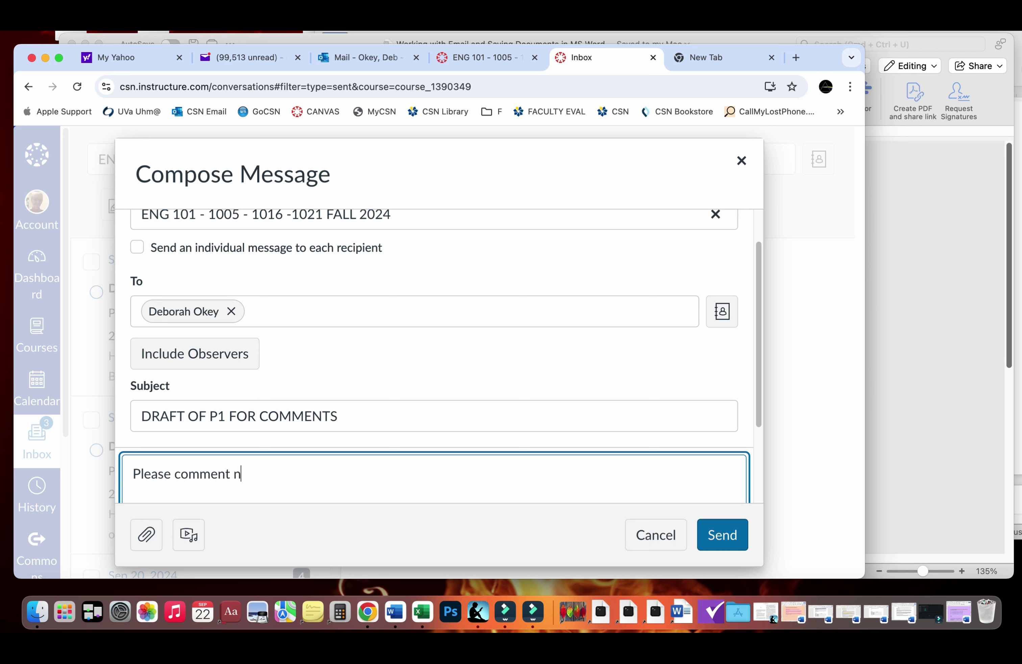
key(BackSpace)
text(on the attached.)
Attach the Word file "Working with Email and Saving Documents in MS Word" from the 101 folder to the message
scroll(166, 474, down, 5)
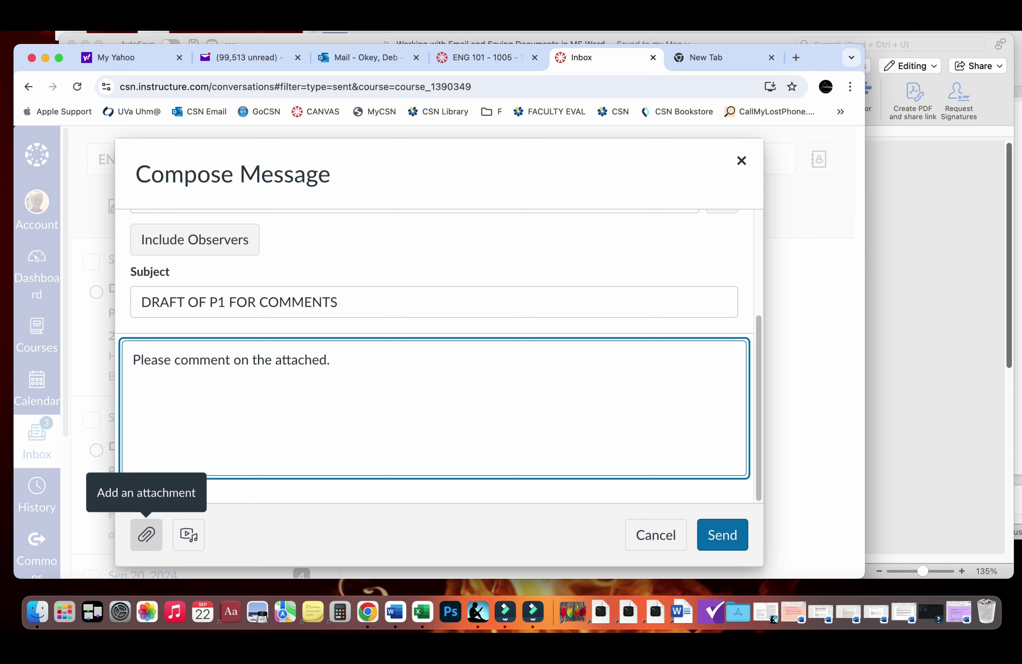
click(146, 535)
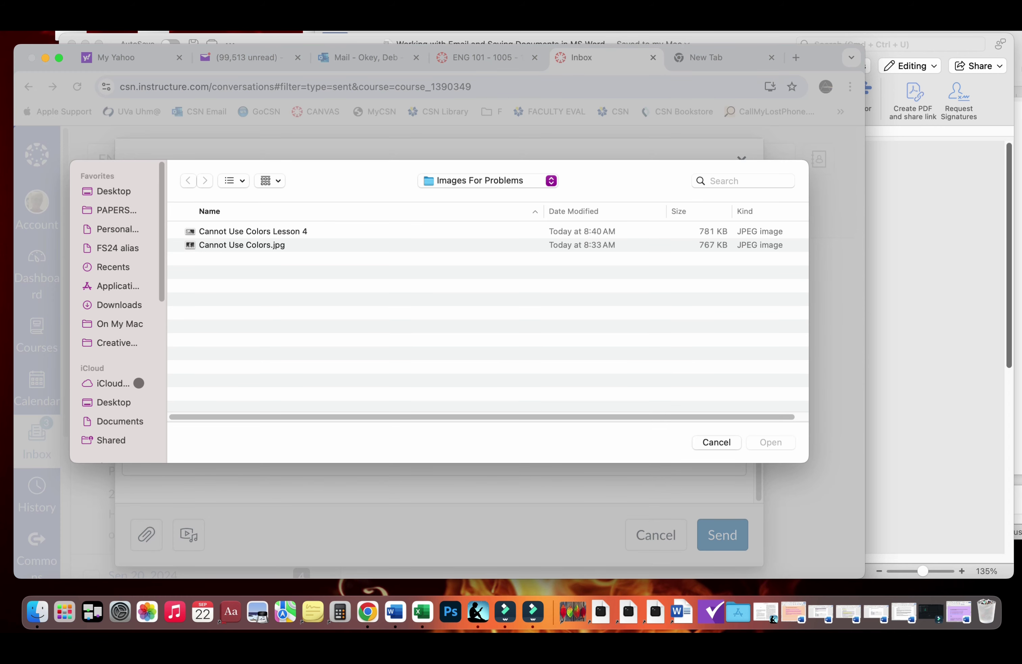
click(488, 180)
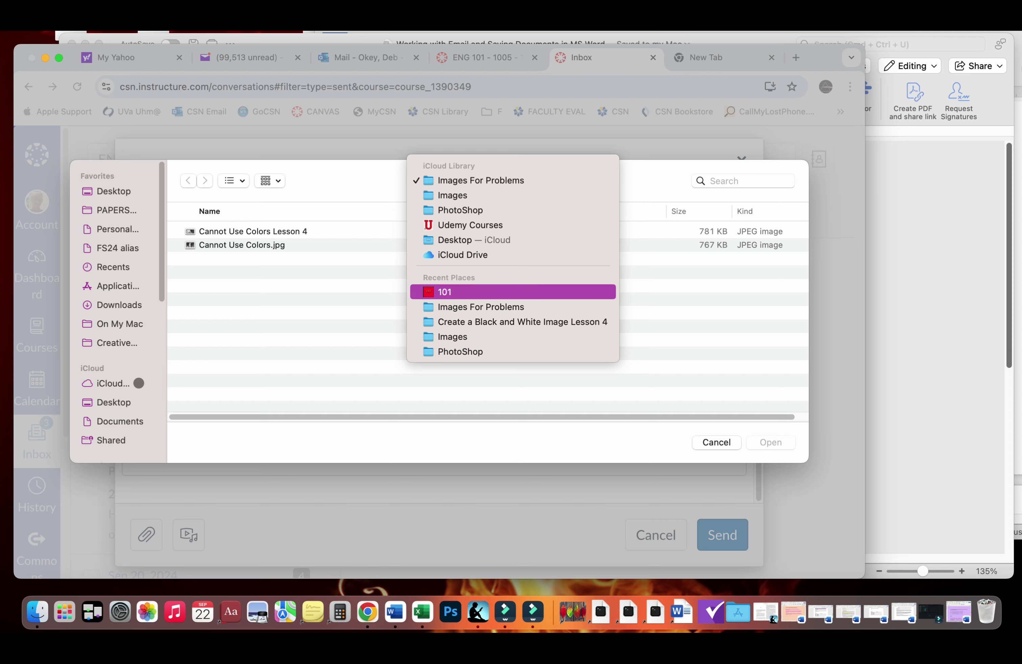
click(435, 293)
scroll(483, 316, down, 15)
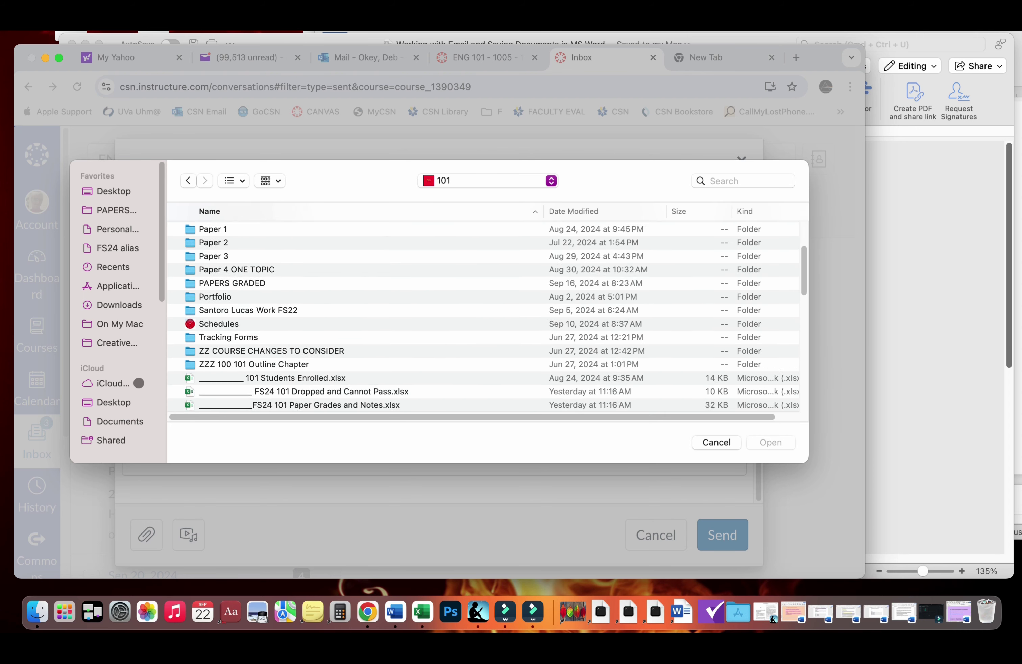
scroll(487, 316, down, 3)
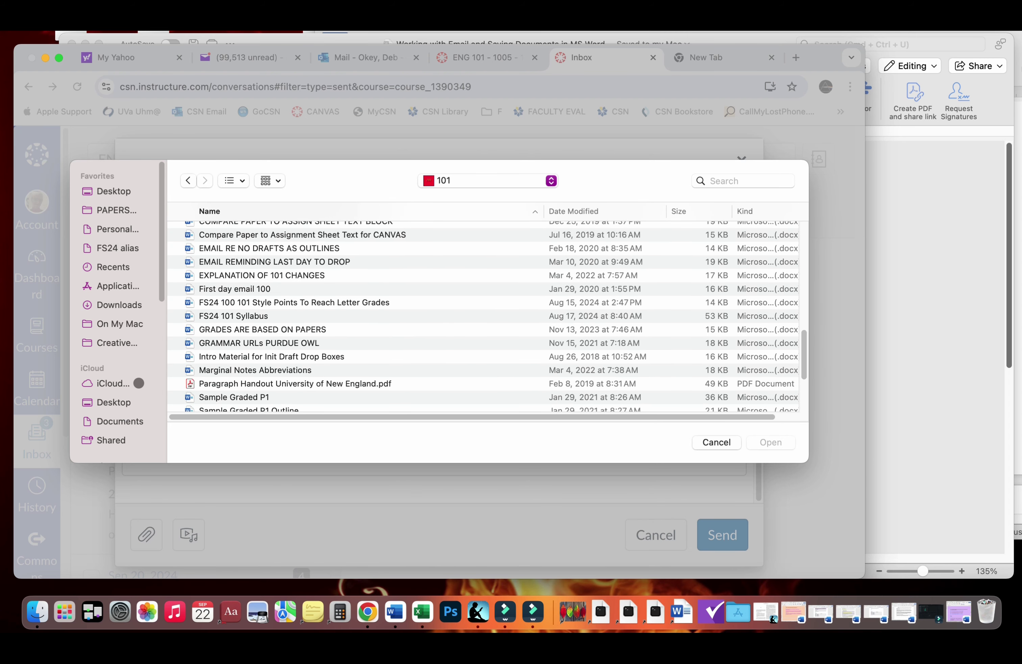
scroll(483, 317, down, 5)
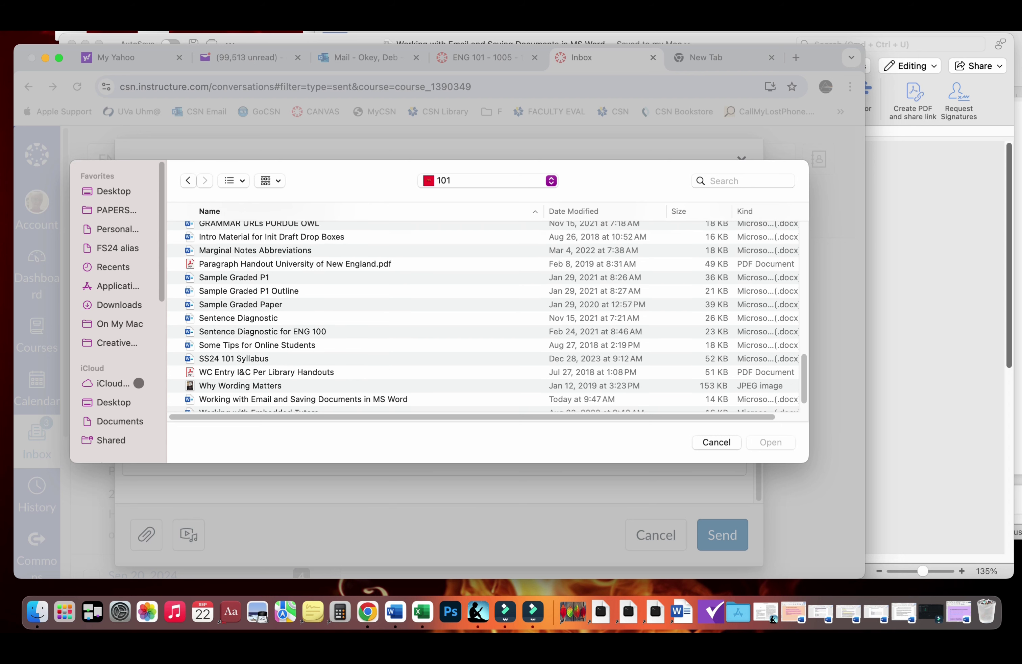
scroll(483, 316, down, 1)
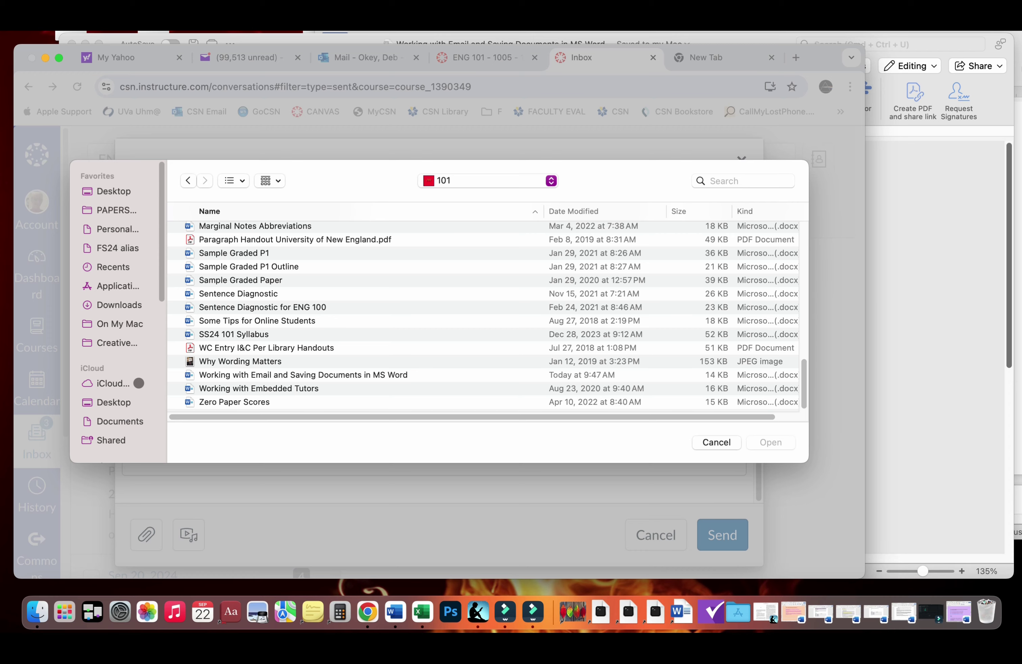
key(Escape)
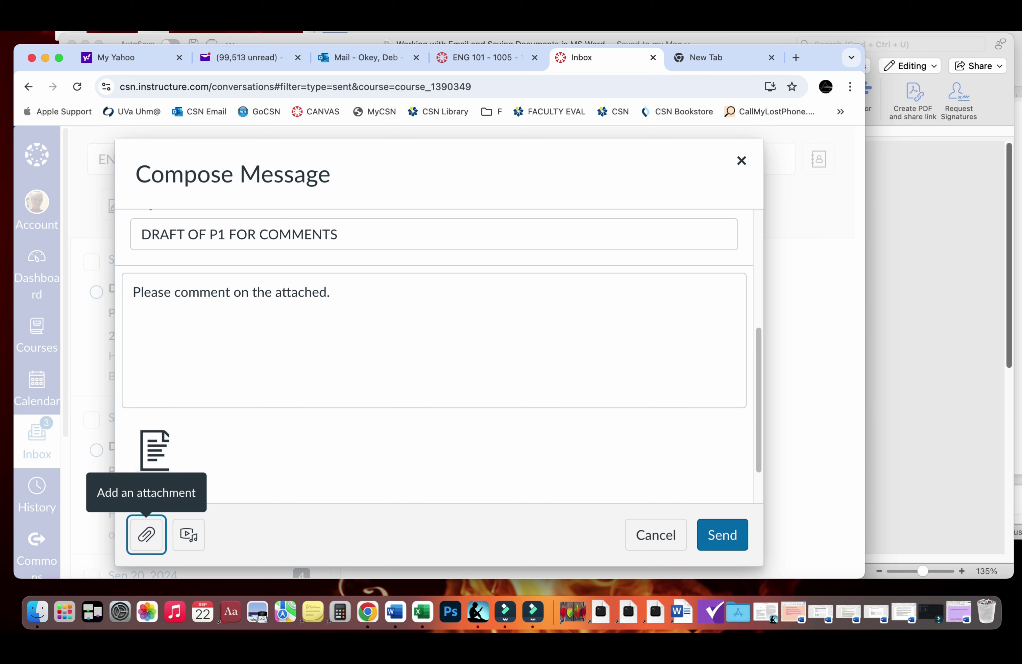
Check the attachment below the message text, send the message, and minimize the browser window to return to the Word document
click(331, 292)
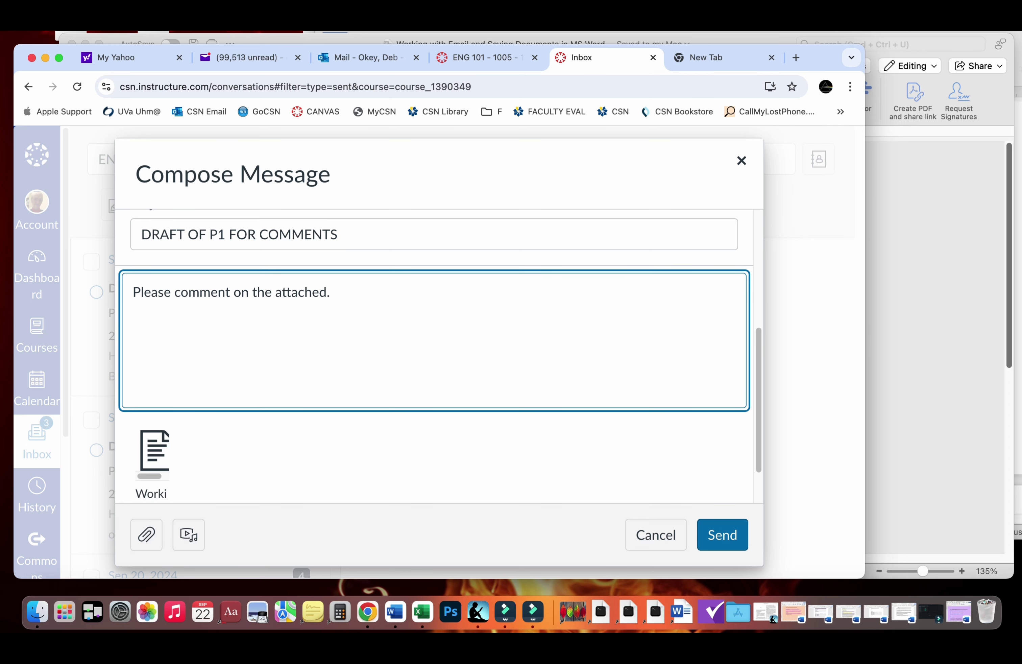
scroll(438, 354, down, 3)
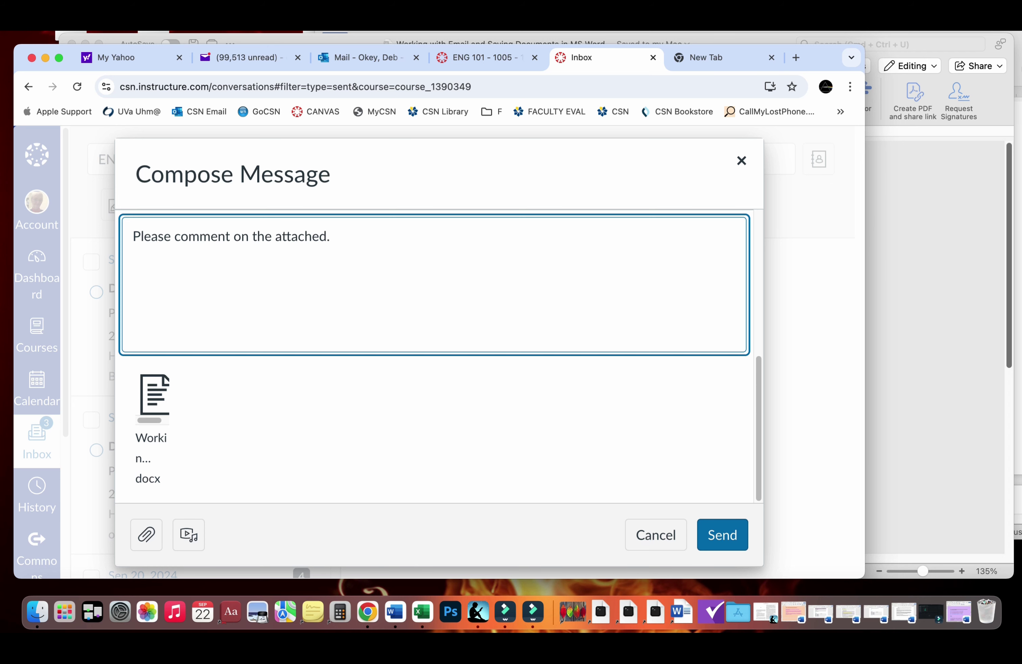
click(722, 535)
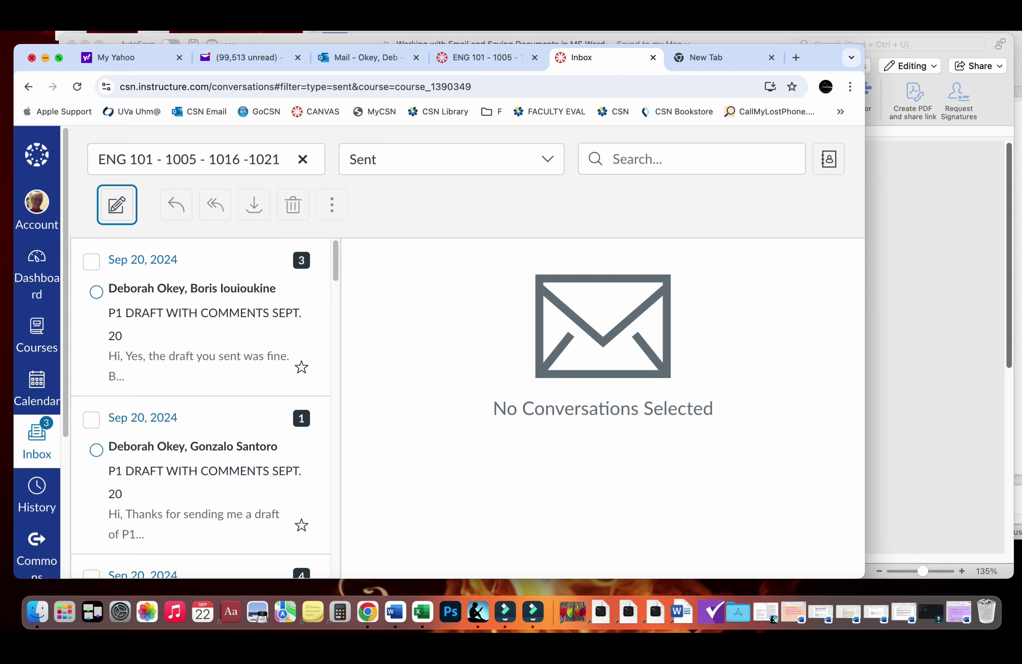
key(super+m)
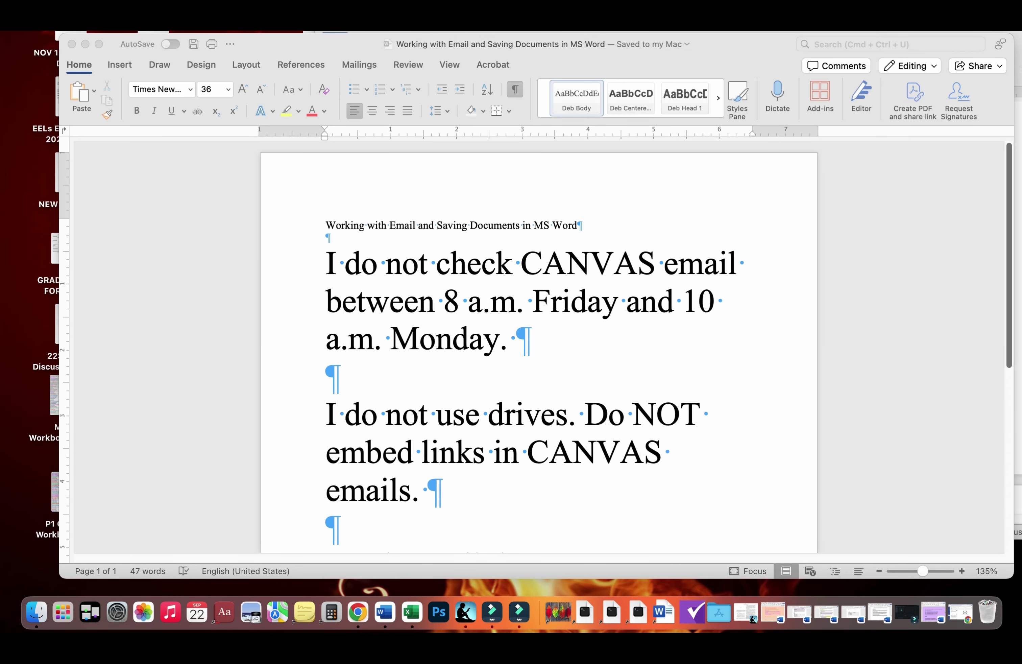